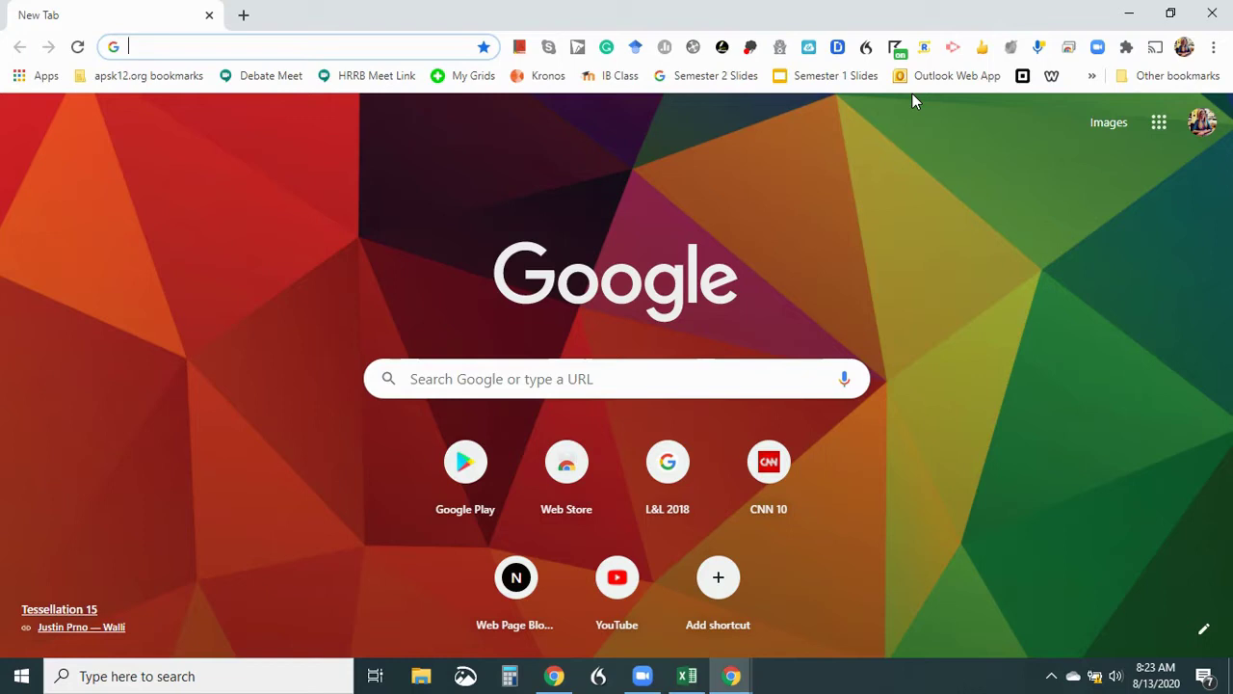
Go to the mybackpack.apsk12.org portal from the address-bar suggestion for 'myback'.
{"action": "type", "text": "myback"}
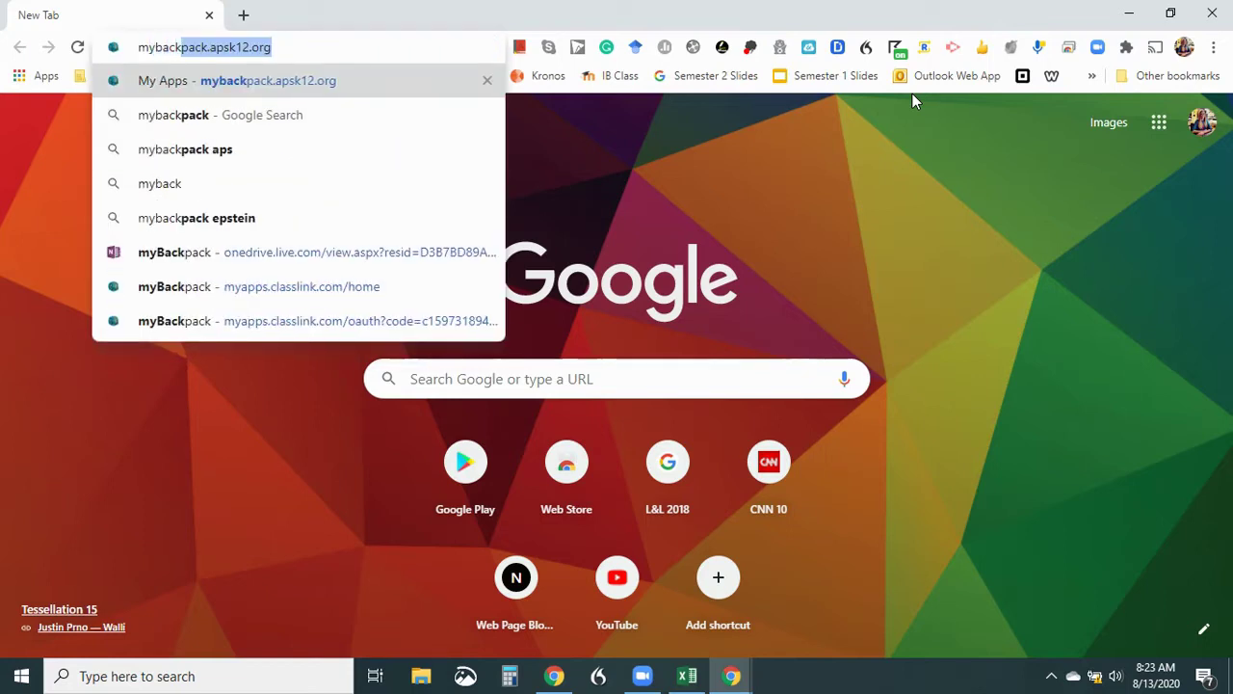
{"action": "key", "text": "Return"}
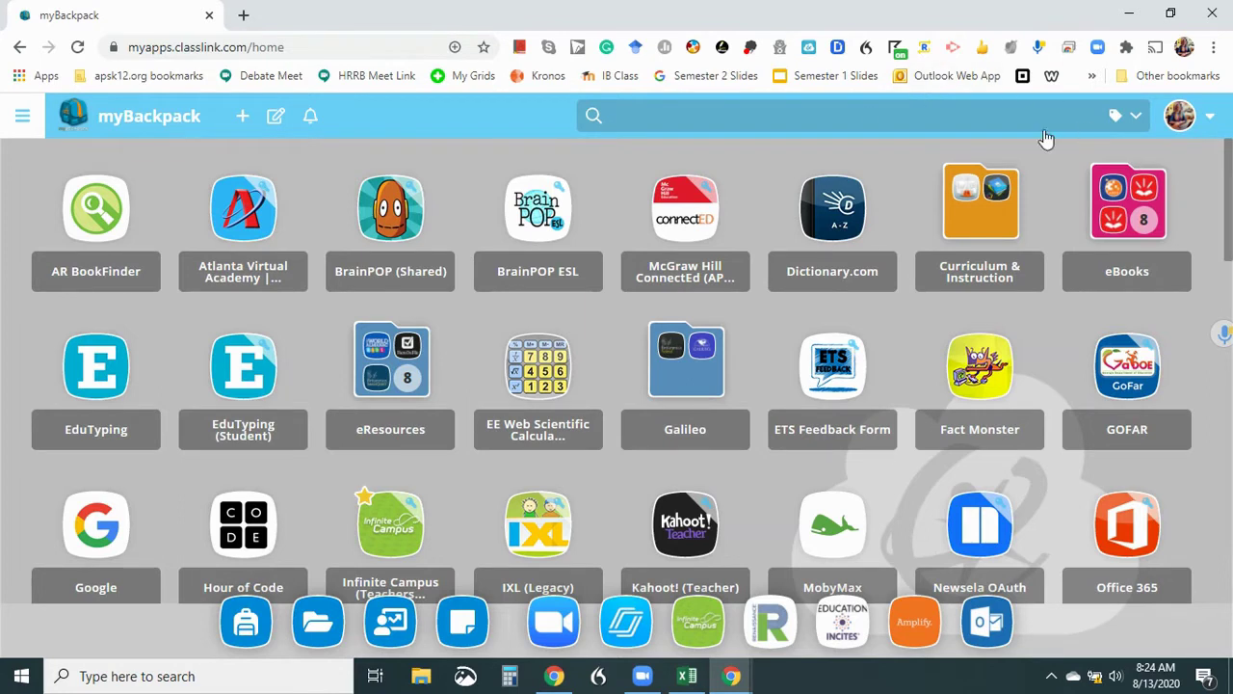
Search the myBackpack apps for 'zoom' and launch Zoom (APS), then return to the portal.
{"action": "left_click", "coordinate": [816, 109]}
{"action": "type", "text": "zoom"}
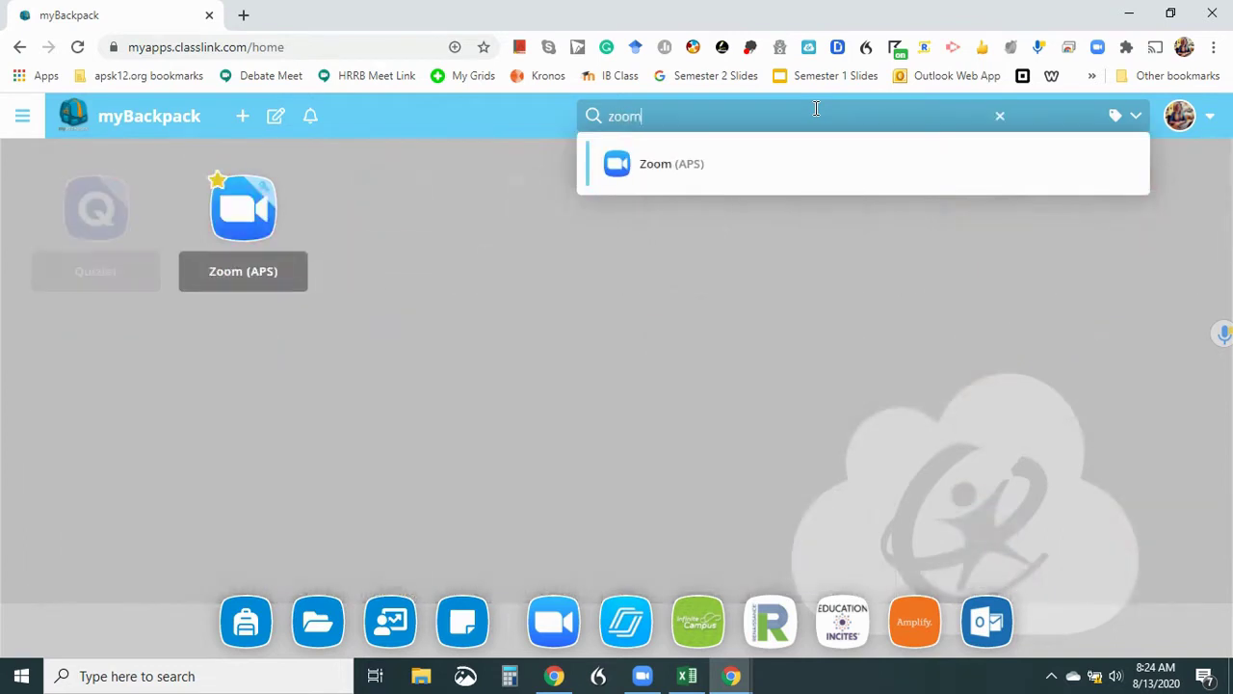
{"action": "key", "text": "Return"}
{"action": "left_click", "coordinate": [85, 29]}
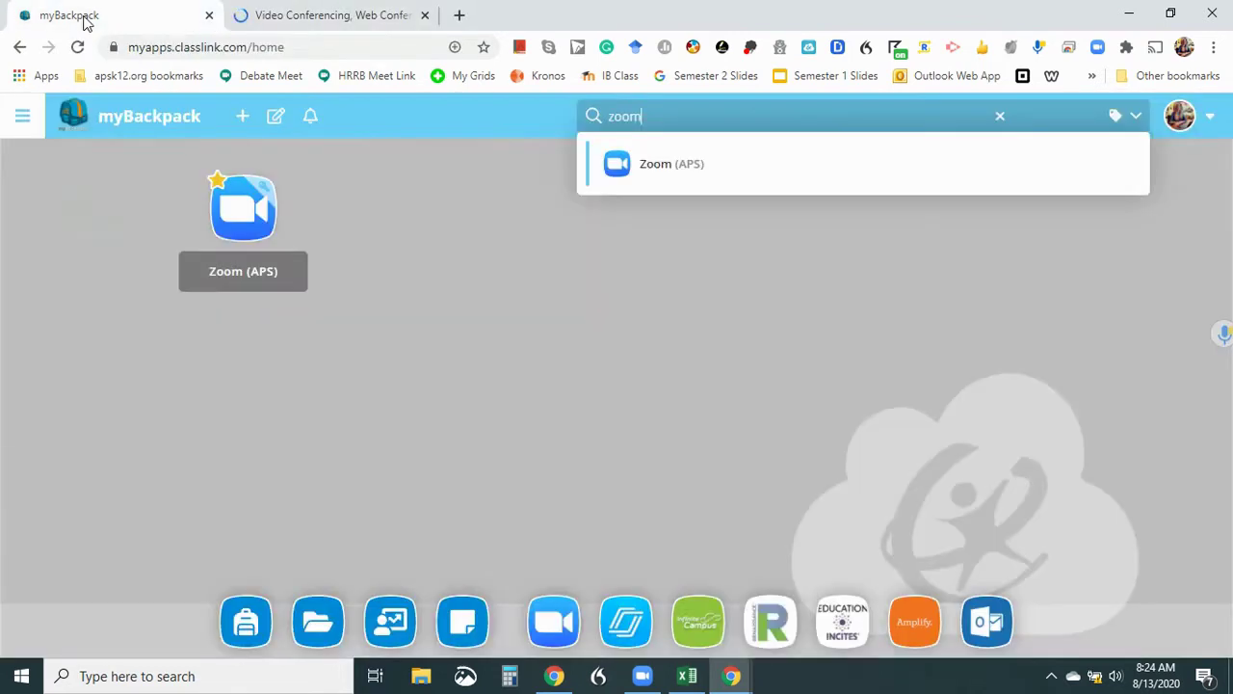
{"action": "key", "text": "Escape"}
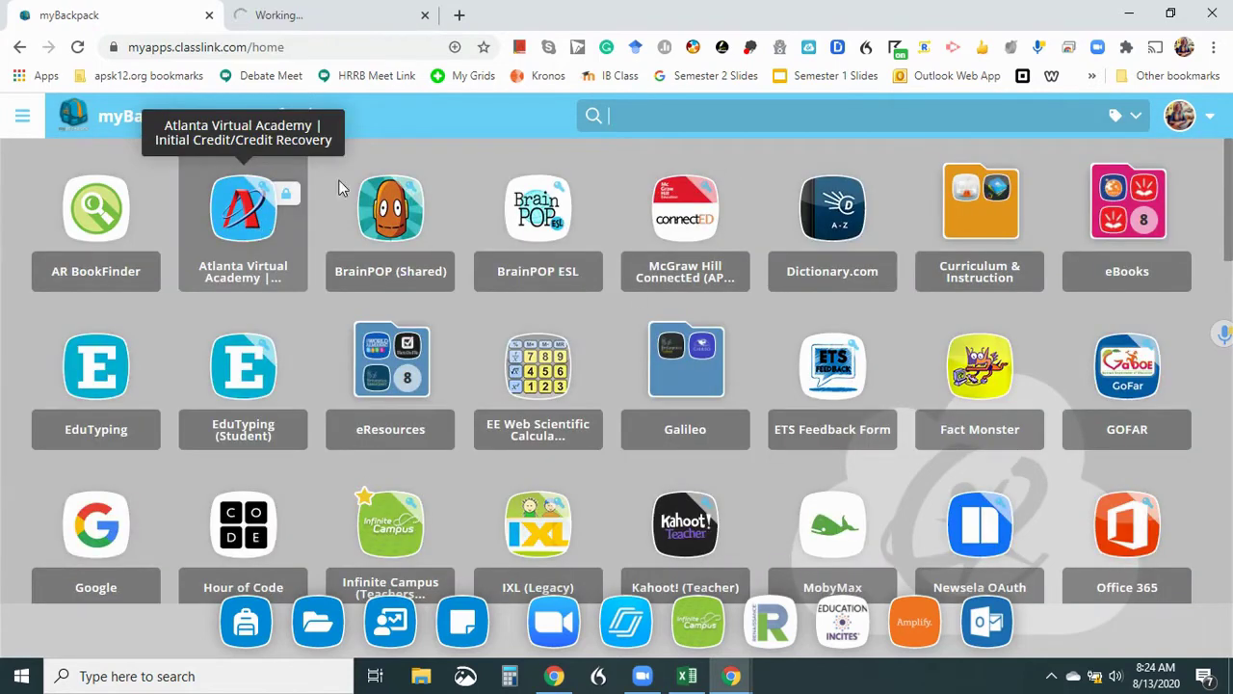
Search 'zoom' again and launch Zoom (APS) in a new tab from its context menu.
{"action": "left_click", "coordinate": [661, 116]}
{"action": "type", "text": "zoom"}
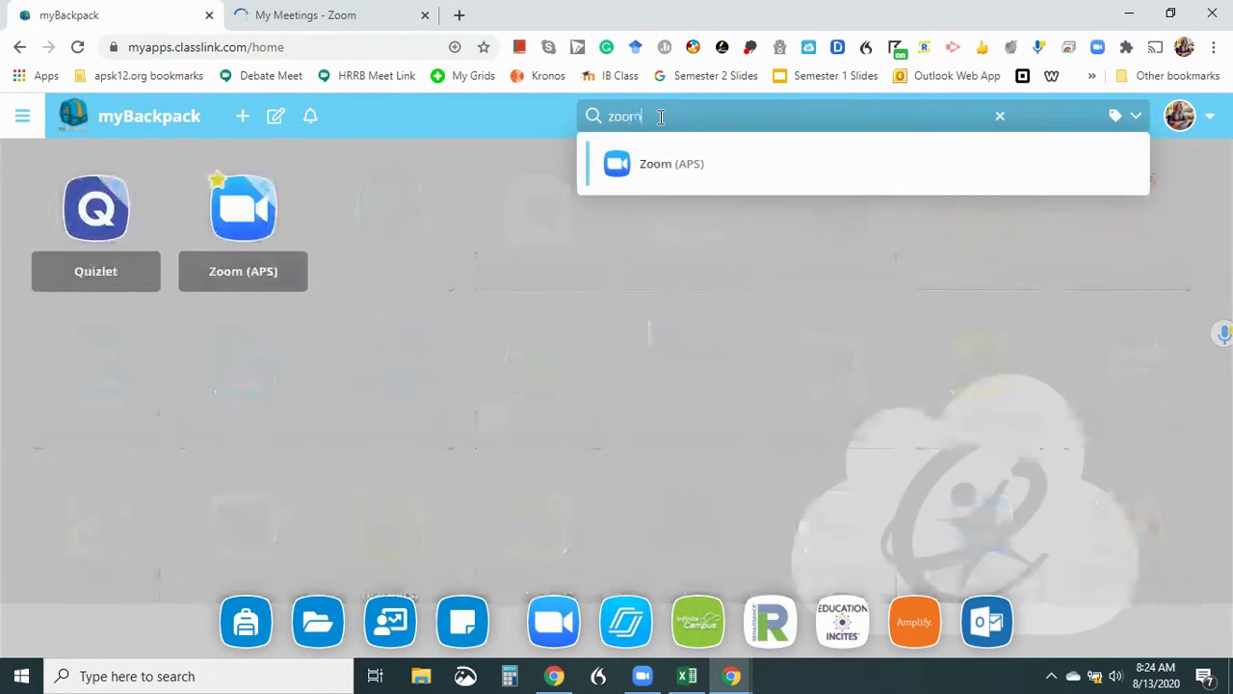
{"action": "right_click", "coordinate": [109, 236]}
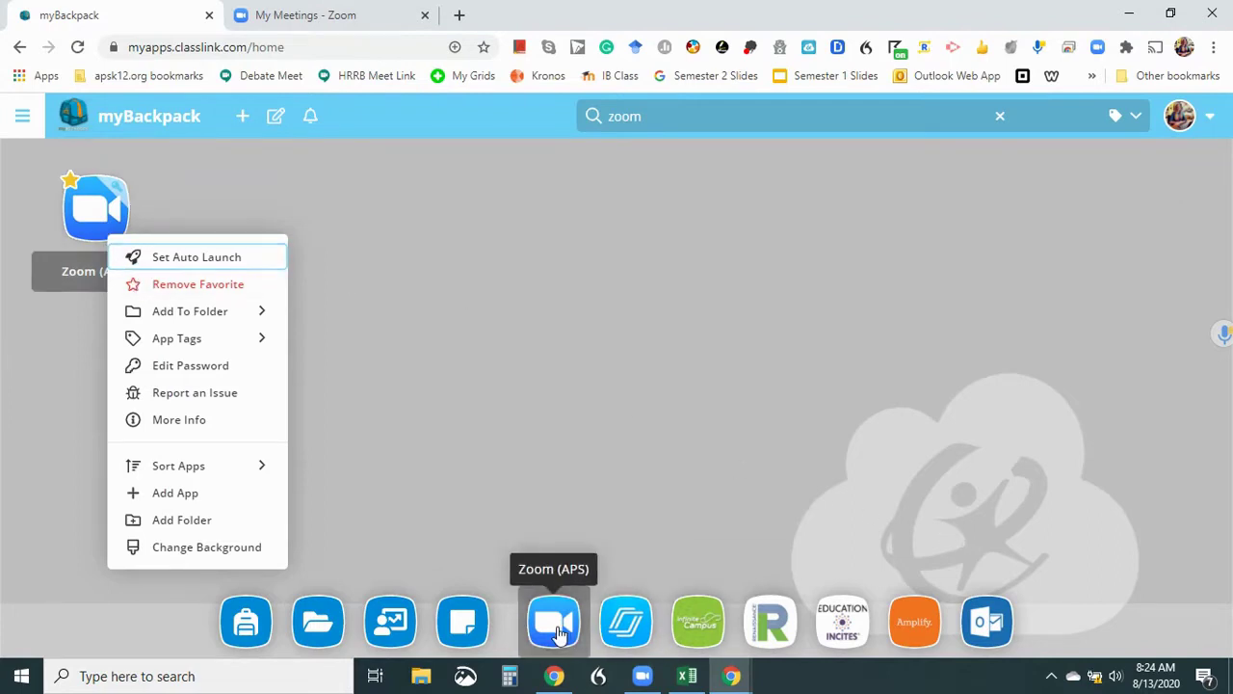
{"action": "left_click", "coordinate": [557, 628]}
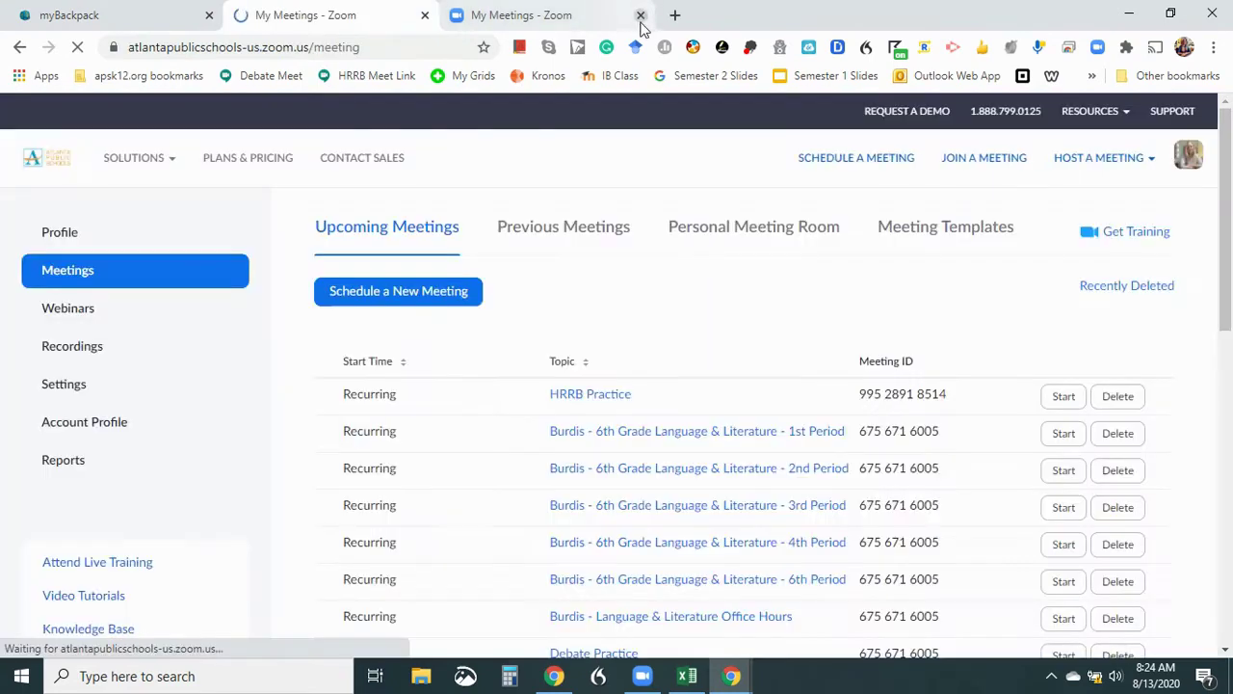
Close the duplicate My Meetings tab and go to the Zoom Settings page.
{"action": "left_click", "coordinate": [642, 18]}
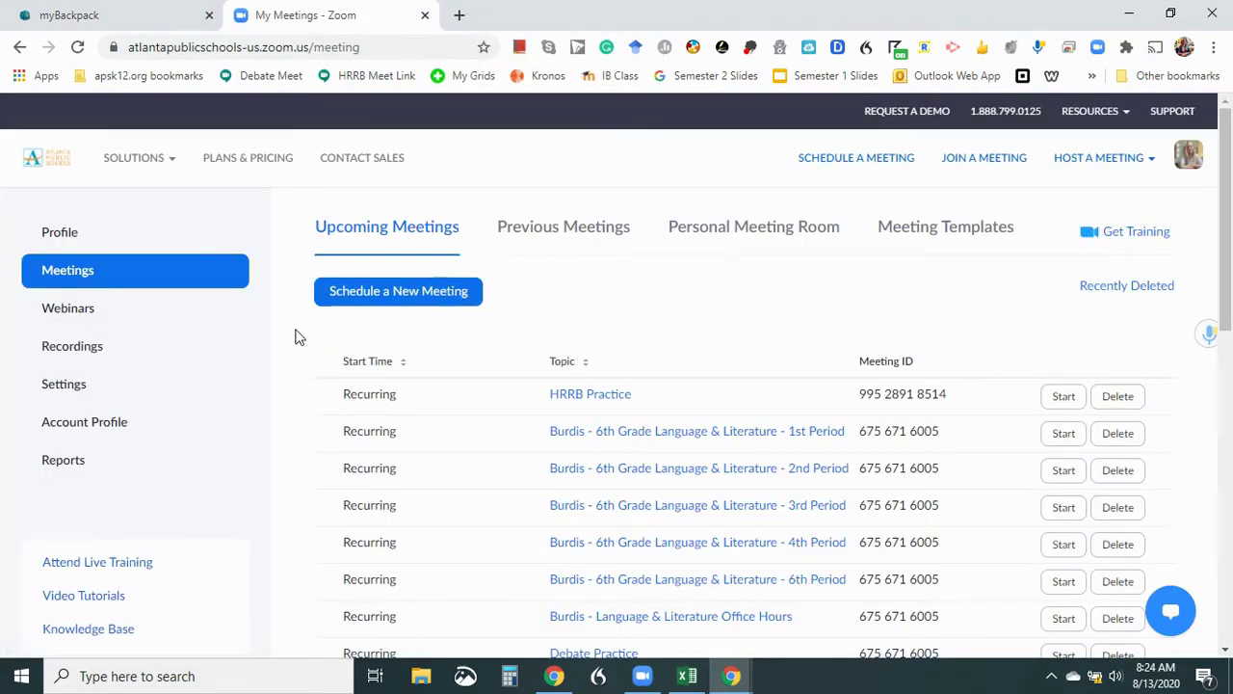
{"action": "left_click", "coordinate": [84, 421]}
{"action": "left_click", "coordinate": [77, 383]}
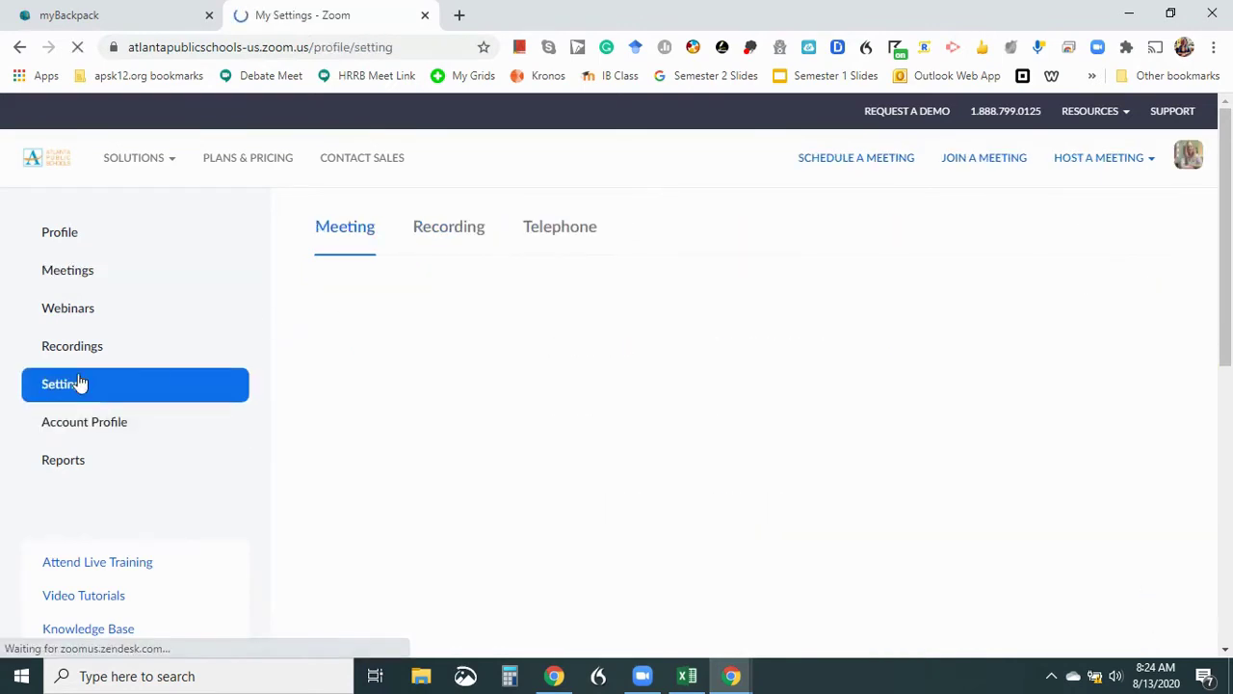
Scroll through the Meeting settings down to In Meeting (Basic) with Co-host, Polling and Screen sharing.
{"action": "scroll", "coordinate": [545, 449], "scroll_direction": "down", "scroll_amount": 1}
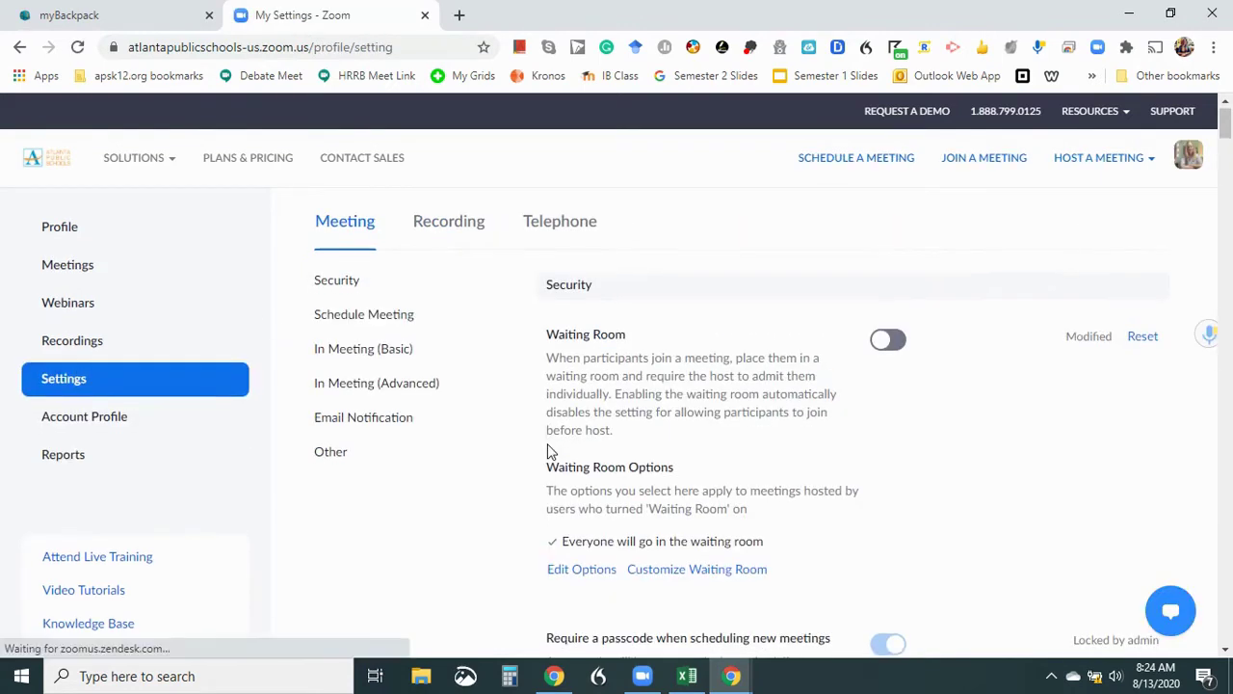
{"action": "scroll", "coordinate": [546, 450], "scroll_direction": "down", "scroll_amount": 6}
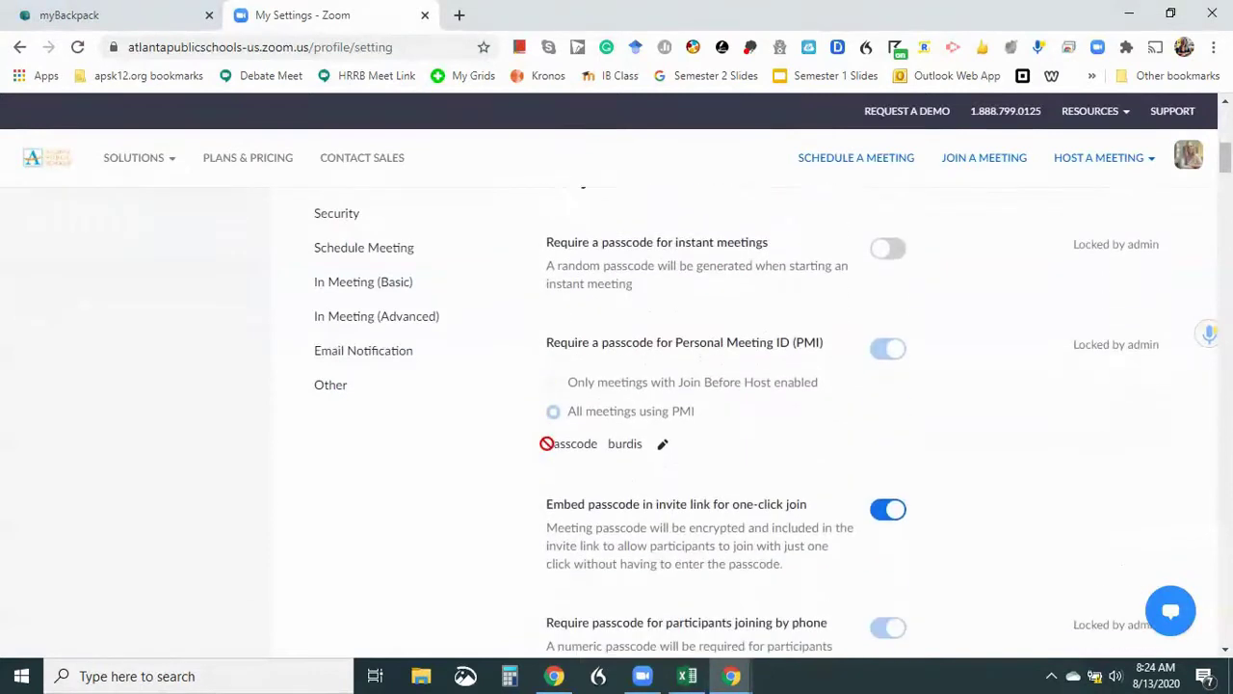
{"action": "scroll", "coordinate": [549, 451], "scroll_direction": "down", "scroll_amount": 6}
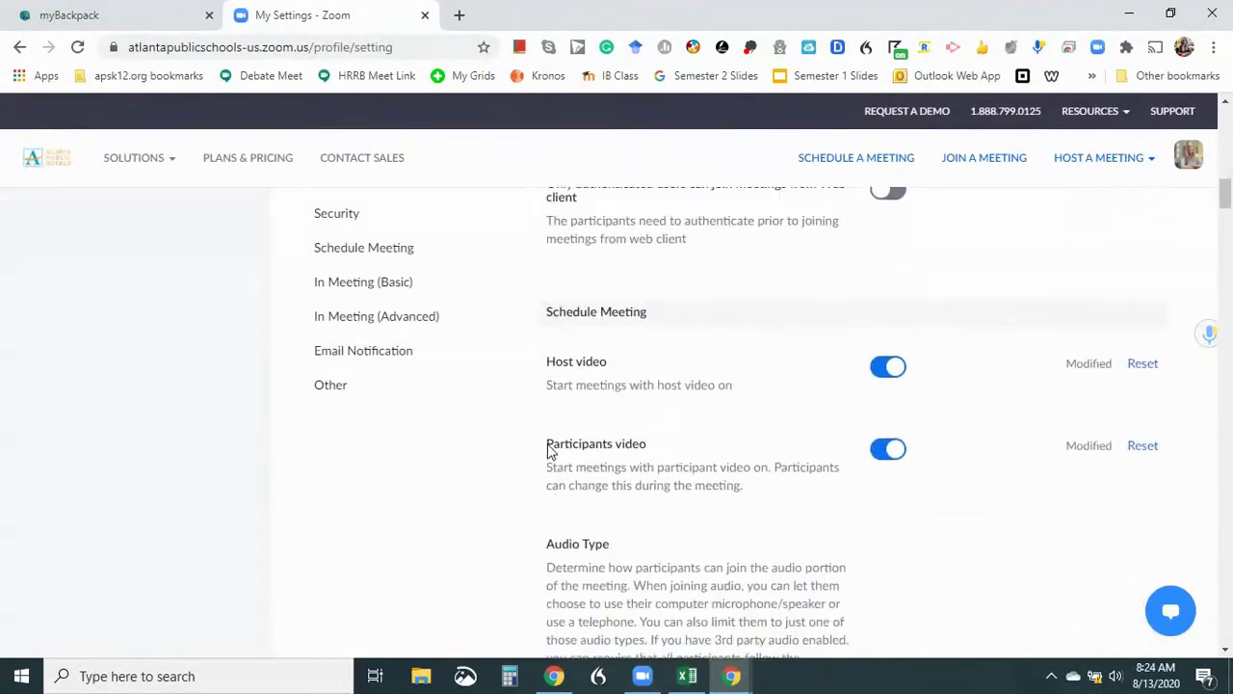
{"action": "scroll", "coordinate": [549, 451], "scroll_direction": "down", "scroll_amount": 9}
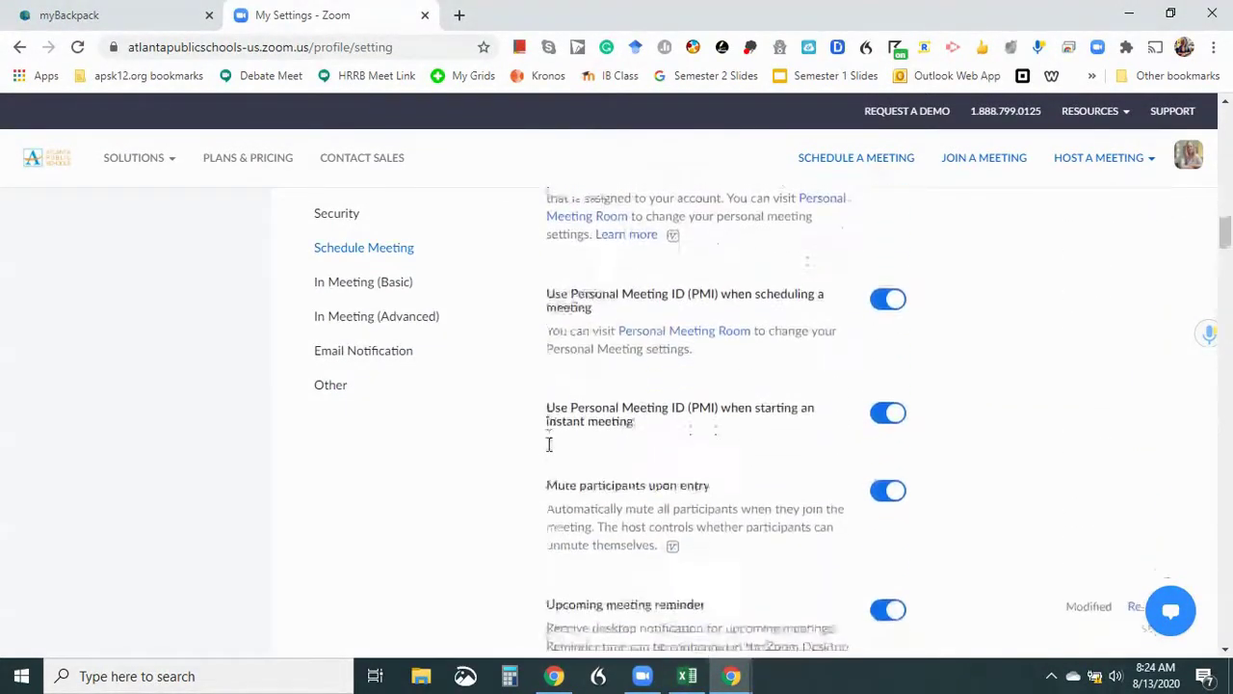
{"action": "scroll", "coordinate": [550, 450], "scroll_direction": "down", "scroll_amount": 10}
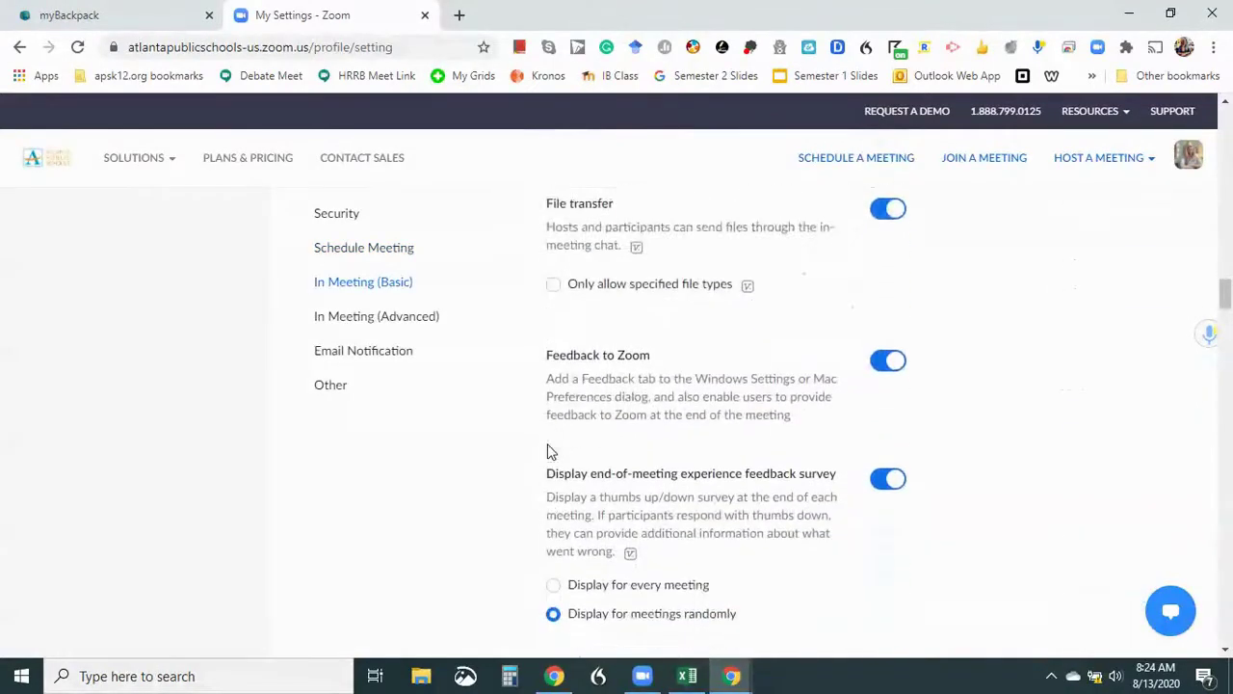
{"action": "scroll", "coordinate": [549, 451], "scroll_direction": "down", "scroll_amount": 2}
{"action": "scroll", "coordinate": [549, 451], "scroll_direction": "up", "scroll_amount": 1}
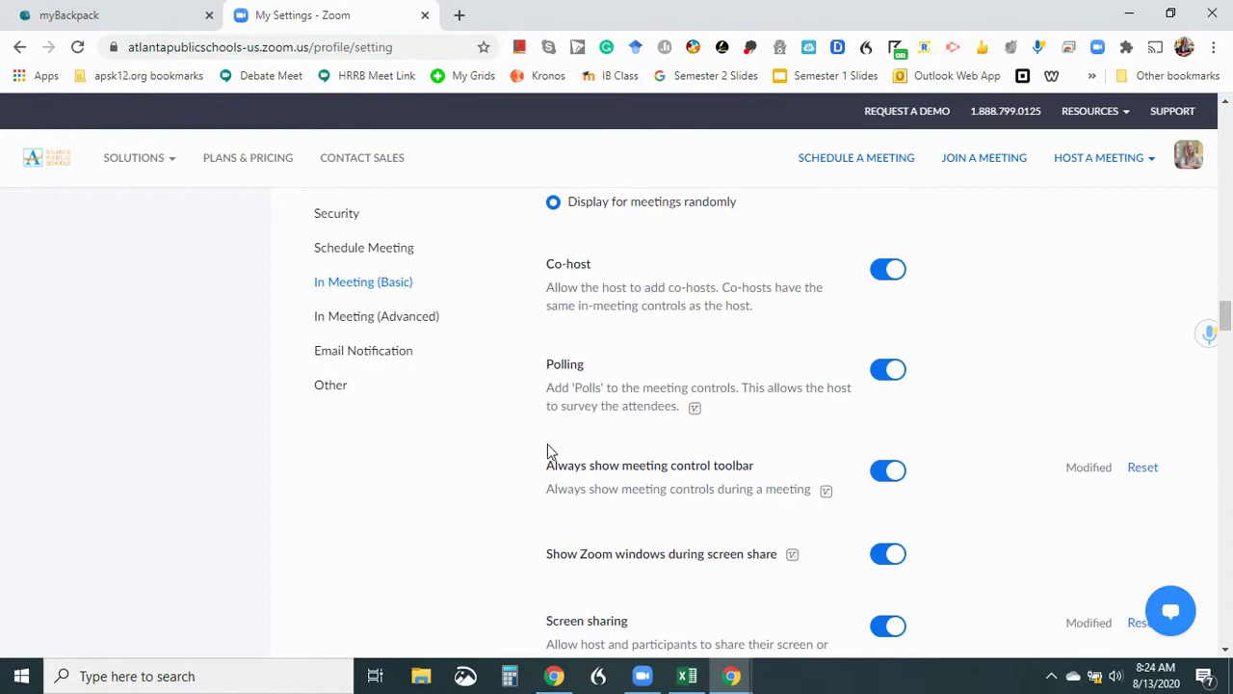
{"action": "scroll", "coordinate": [549, 450], "scroll_direction": "down", "scroll_amount": 1}
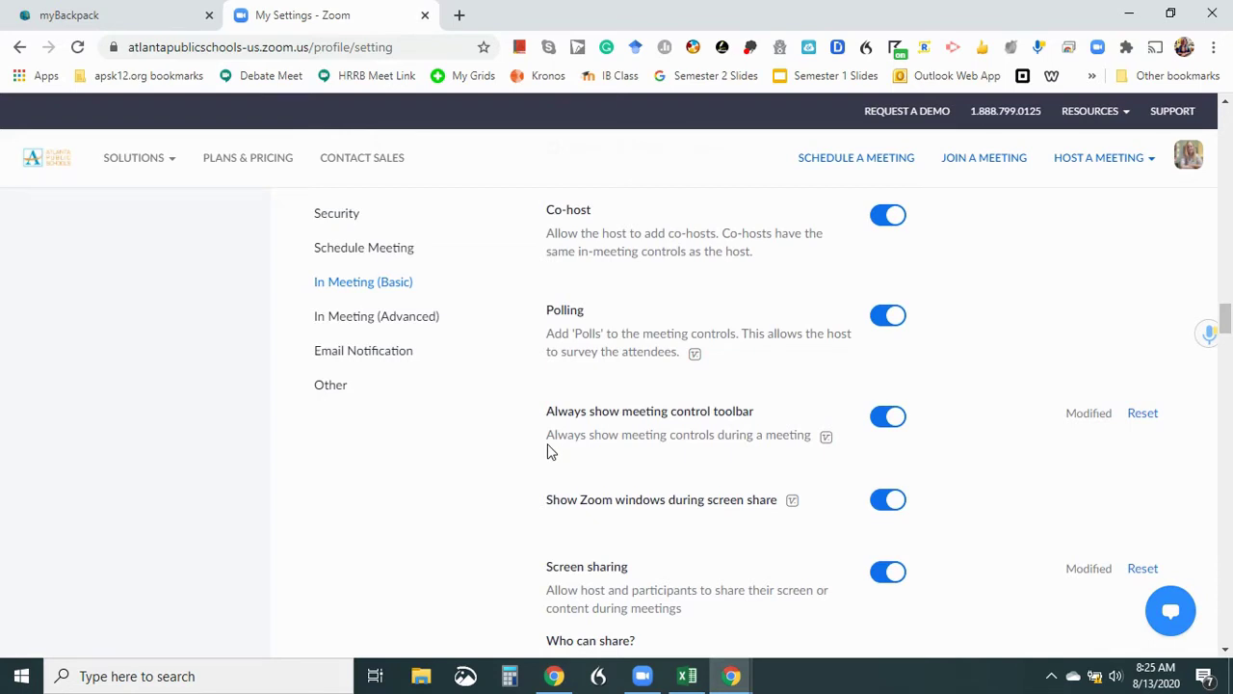
Scroll past In Meeting and Email Notification to Schedule Privilege under Other, showing one assigned colleague.
{"action": "scroll", "coordinate": [549, 451], "scroll_direction": "down", "scroll_amount": 3}
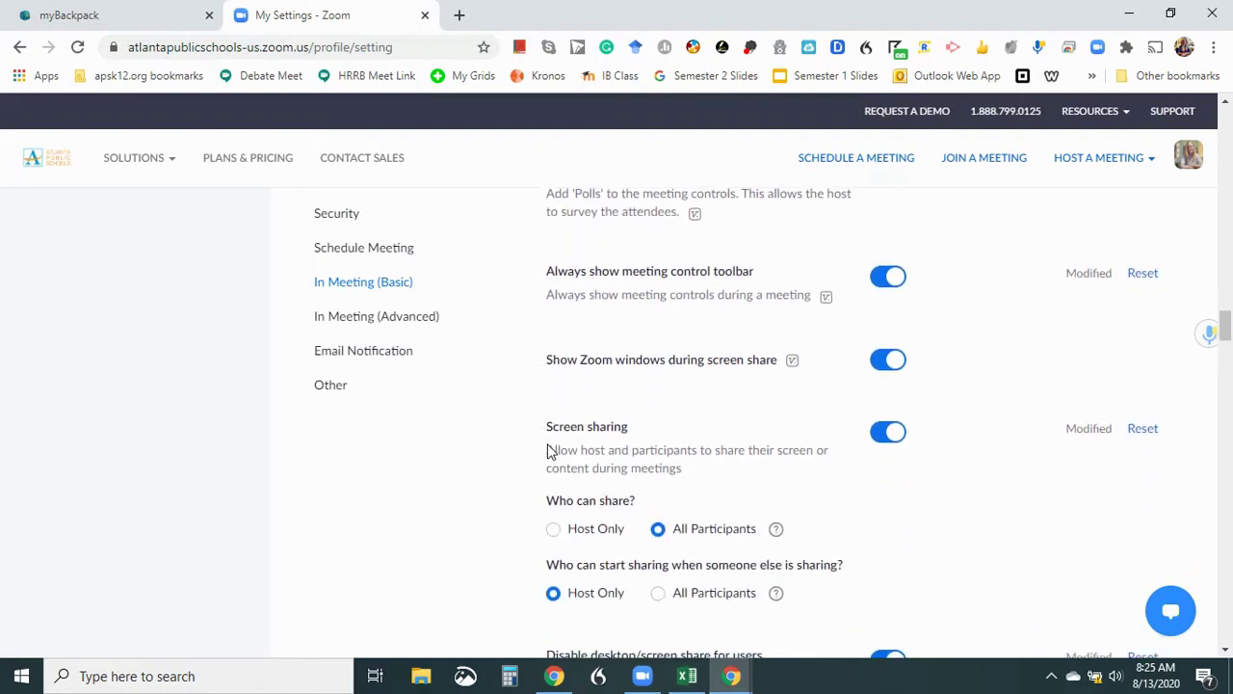
{"action": "scroll", "coordinate": [549, 451], "scroll_direction": "down", "scroll_amount": 2}
{"action": "scroll", "coordinate": [549, 450], "scroll_direction": "down", "scroll_amount": 5}
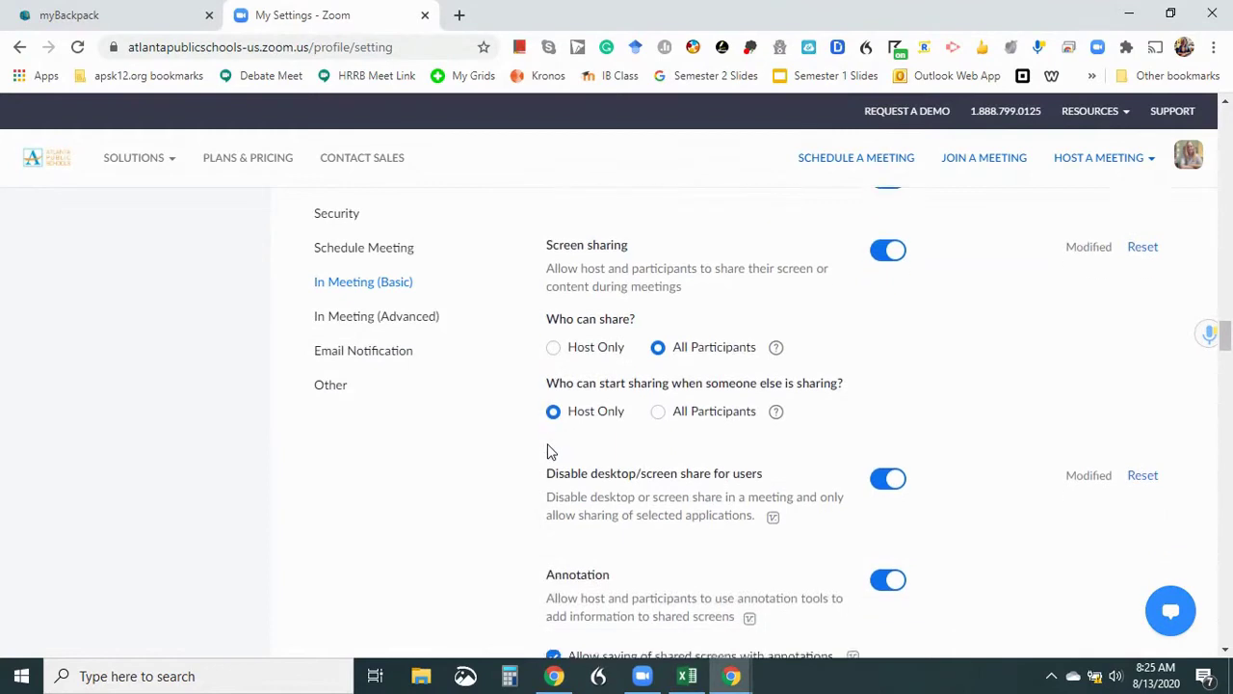
{"action": "scroll", "coordinate": [549, 451], "scroll_direction": "down", "scroll_amount": 6}
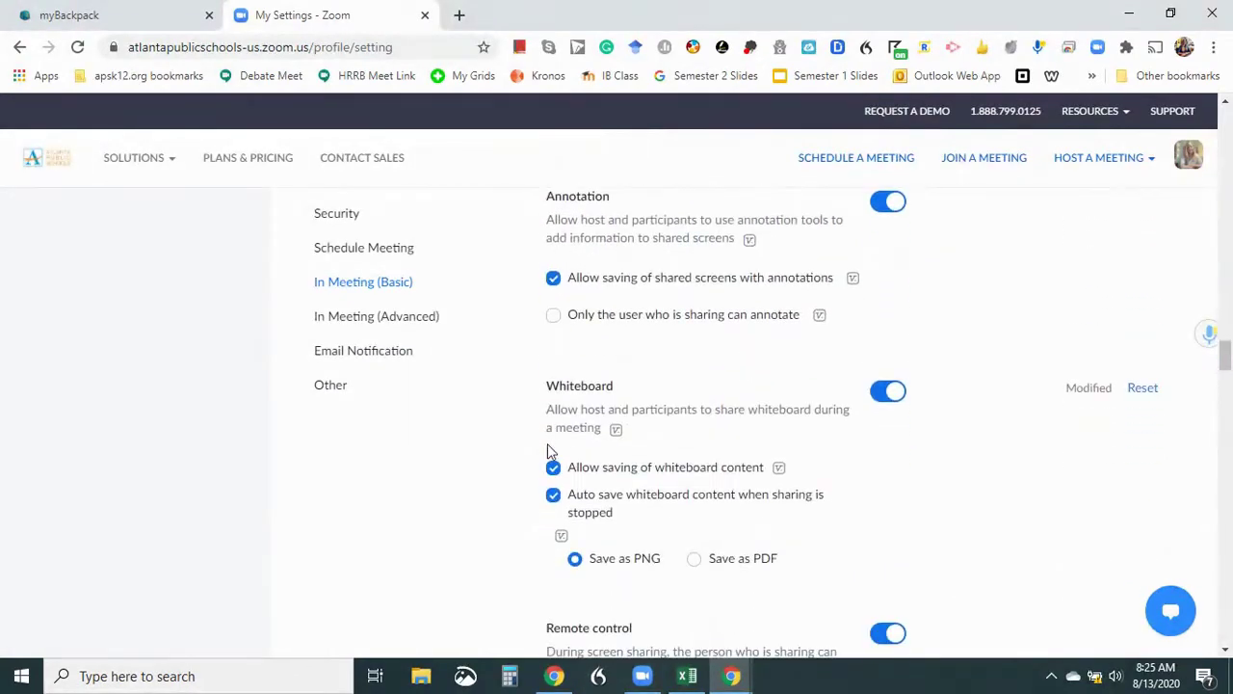
{"action": "scroll", "coordinate": [549, 451], "scroll_direction": "down", "scroll_amount": 4}
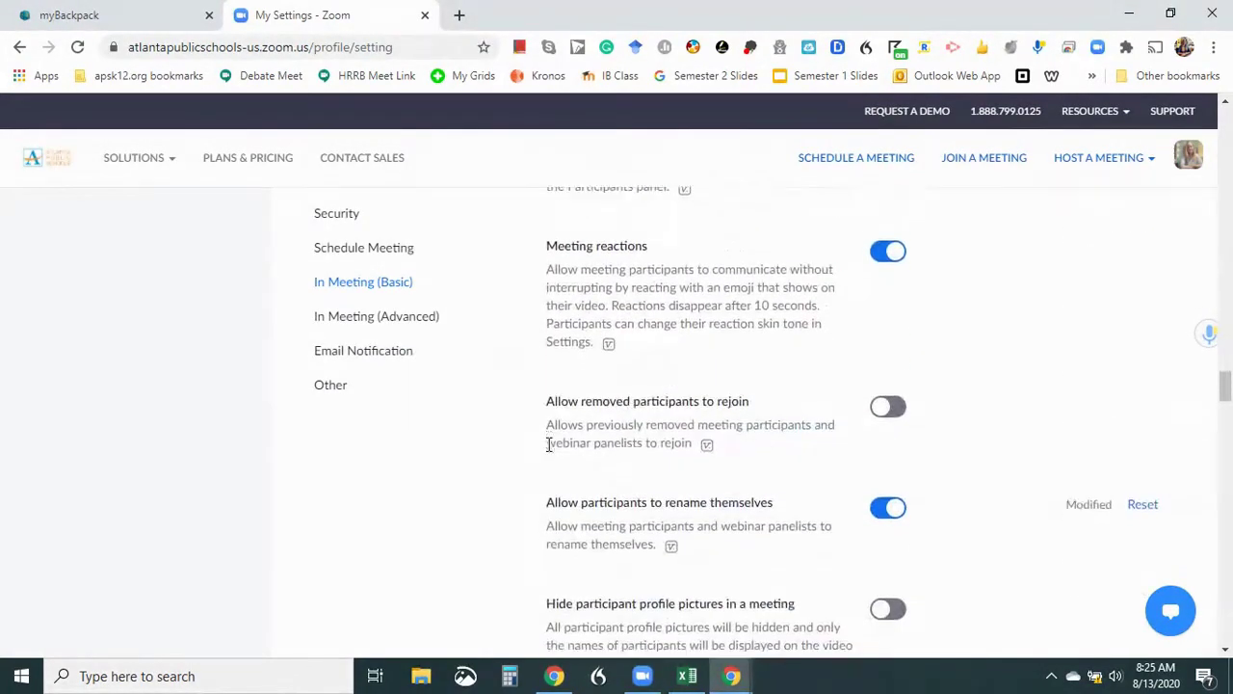
{"action": "scroll", "coordinate": [549, 451], "scroll_direction": "down", "scroll_amount": 8}
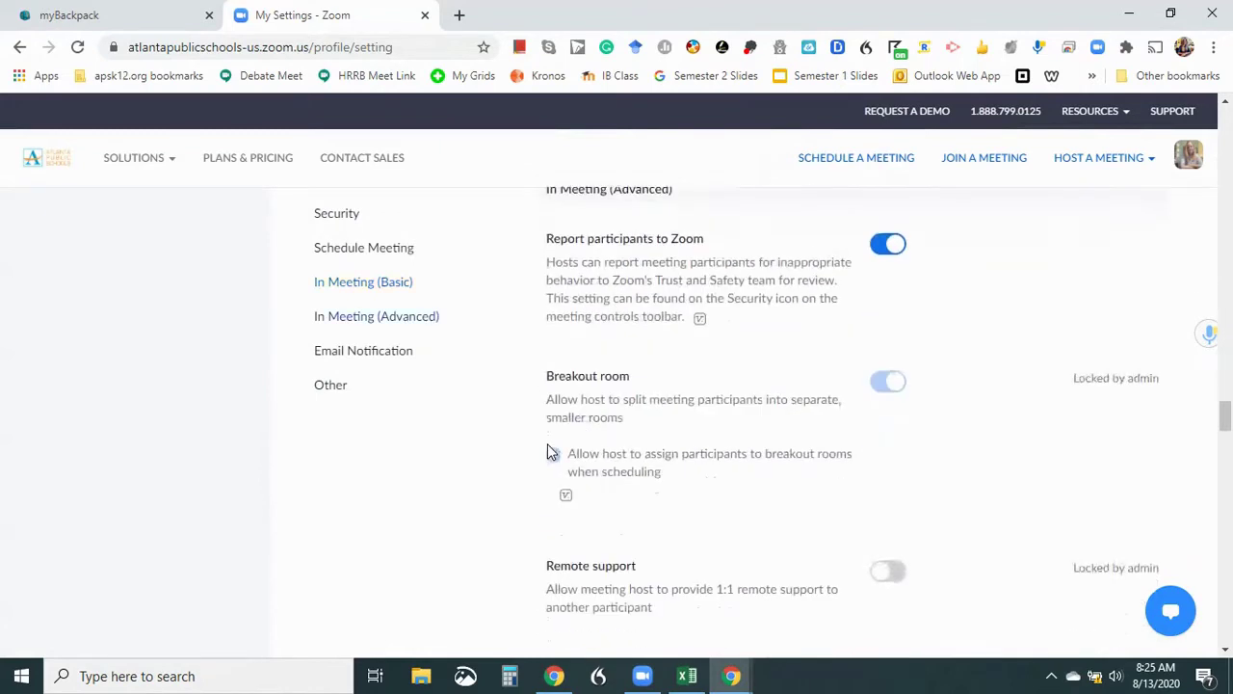
{"action": "scroll", "coordinate": [549, 448], "scroll_direction": "down", "scroll_amount": 8}
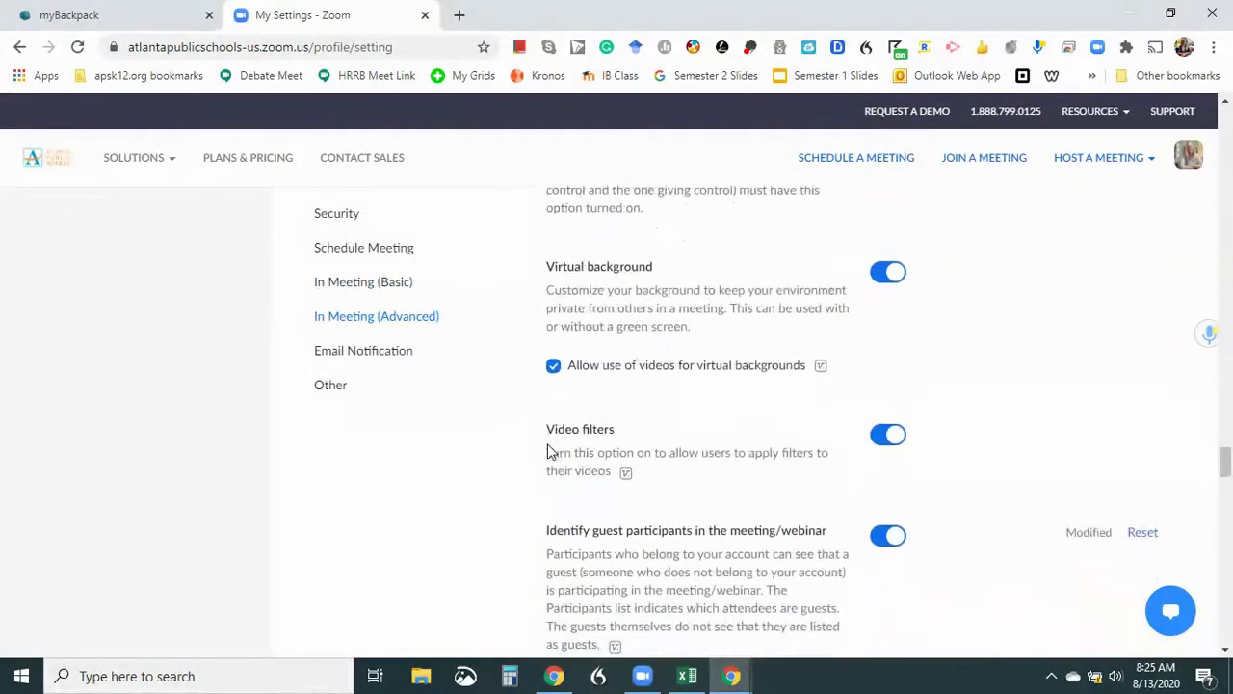
{"action": "scroll", "coordinate": [549, 450], "scroll_direction": "down", "scroll_amount": 10}
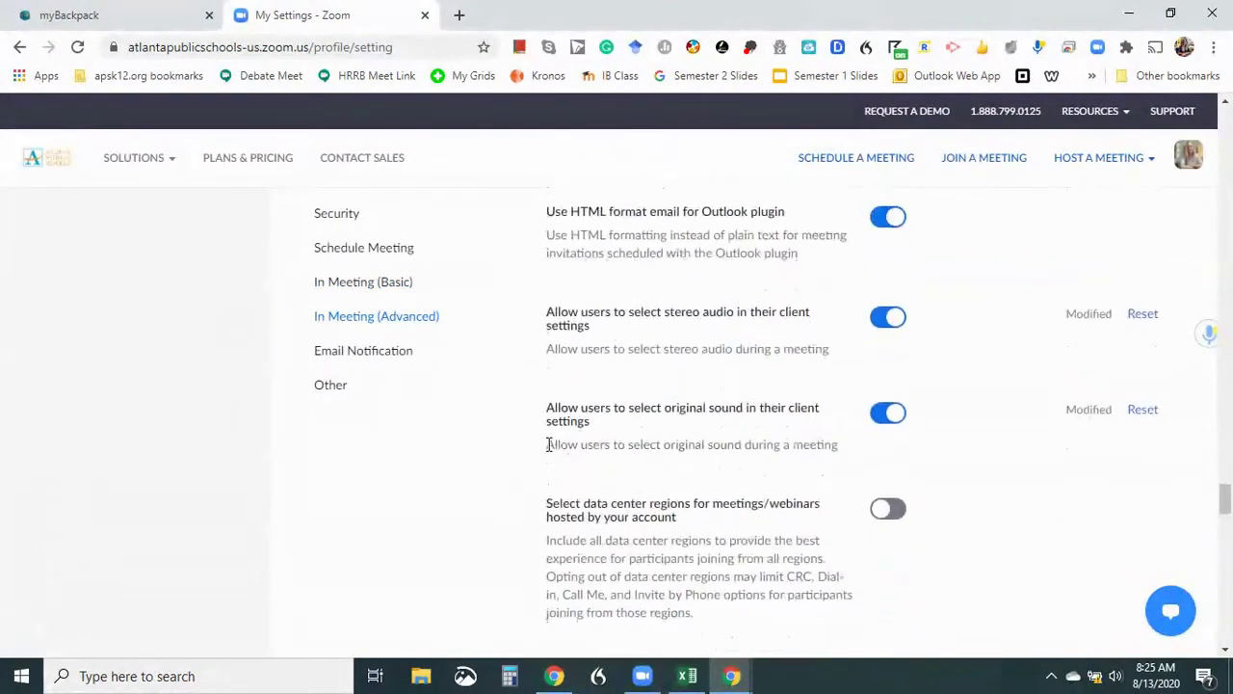
{"action": "scroll", "coordinate": [549, 451], "scroll_direction": "down", "scroll_amount": 10}
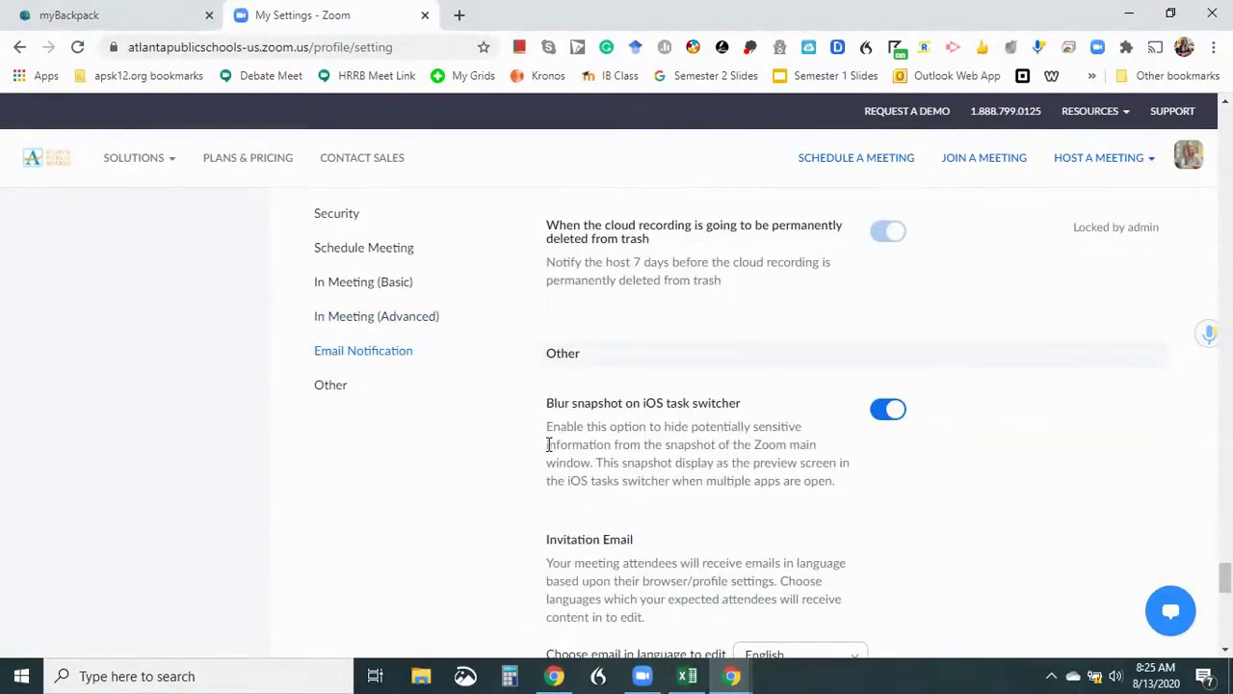
{"action": "scroll", "coordinate": [549, 448], "scroll_direction": "up", "scroll_amount": 4}
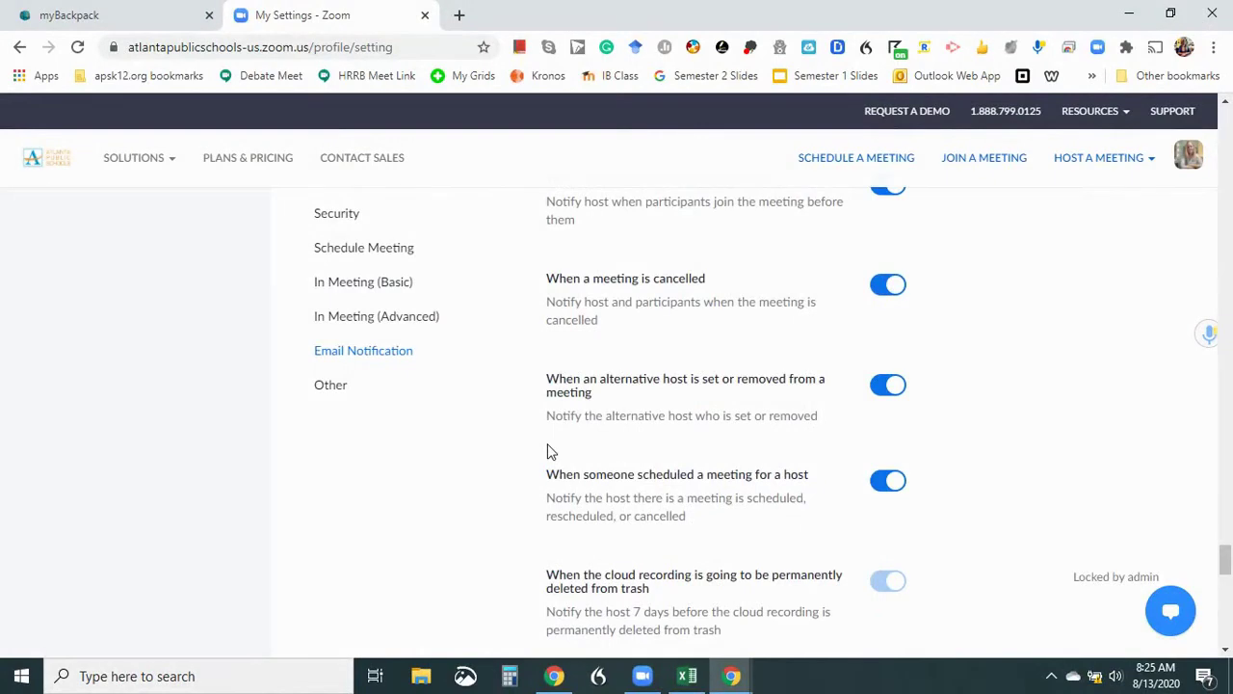
{"action": "scroll", "coordinate": [549, 451], "scroll_direction": "down", "scroll_amount": 7}
{"action": "scroll", "coordinate": [548, 451], "scroll_direction": "down", "scroll_amount": 2}
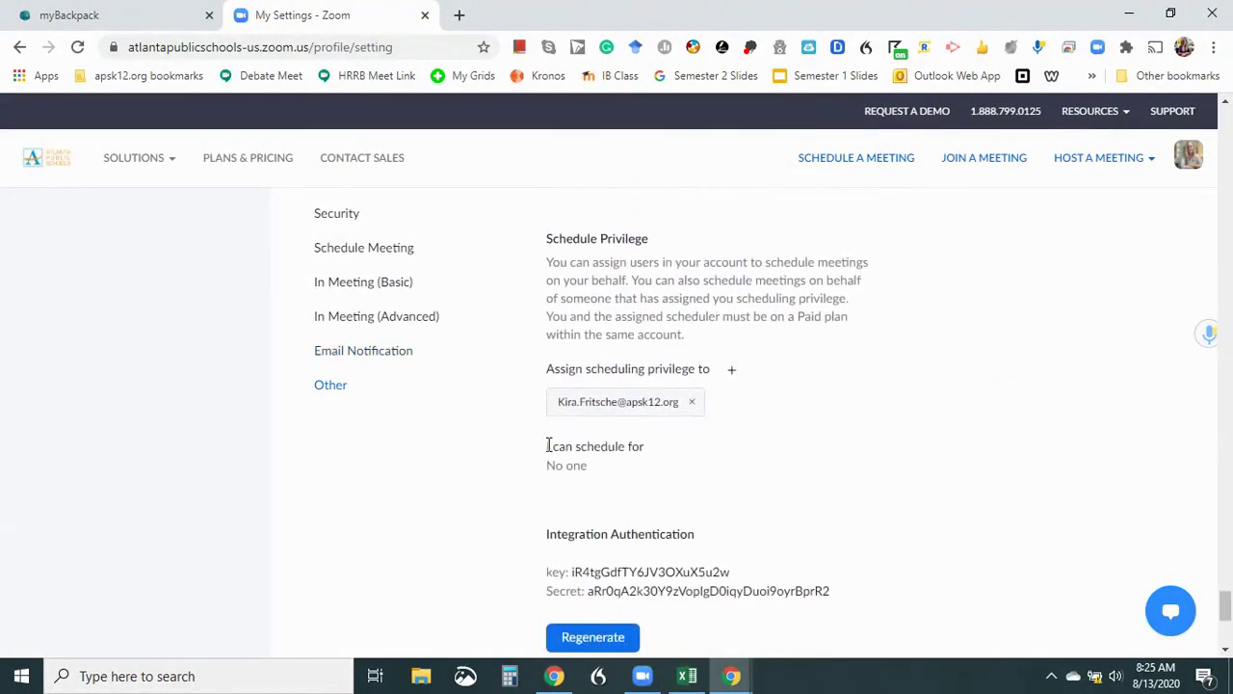
{"action": "scroll", "coordinate": [550, 448], "scroll_direction": "up", "scroll_amount": 1}
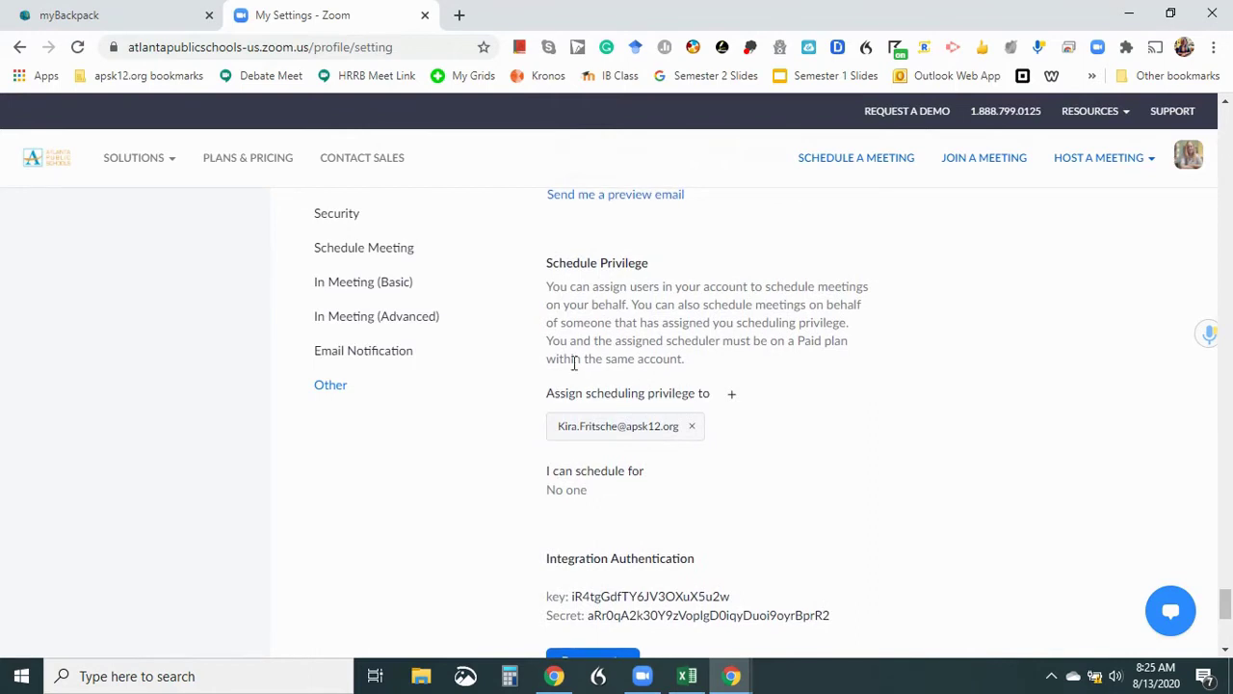
{"action": "left_click", "coordinate": [329, 387]}
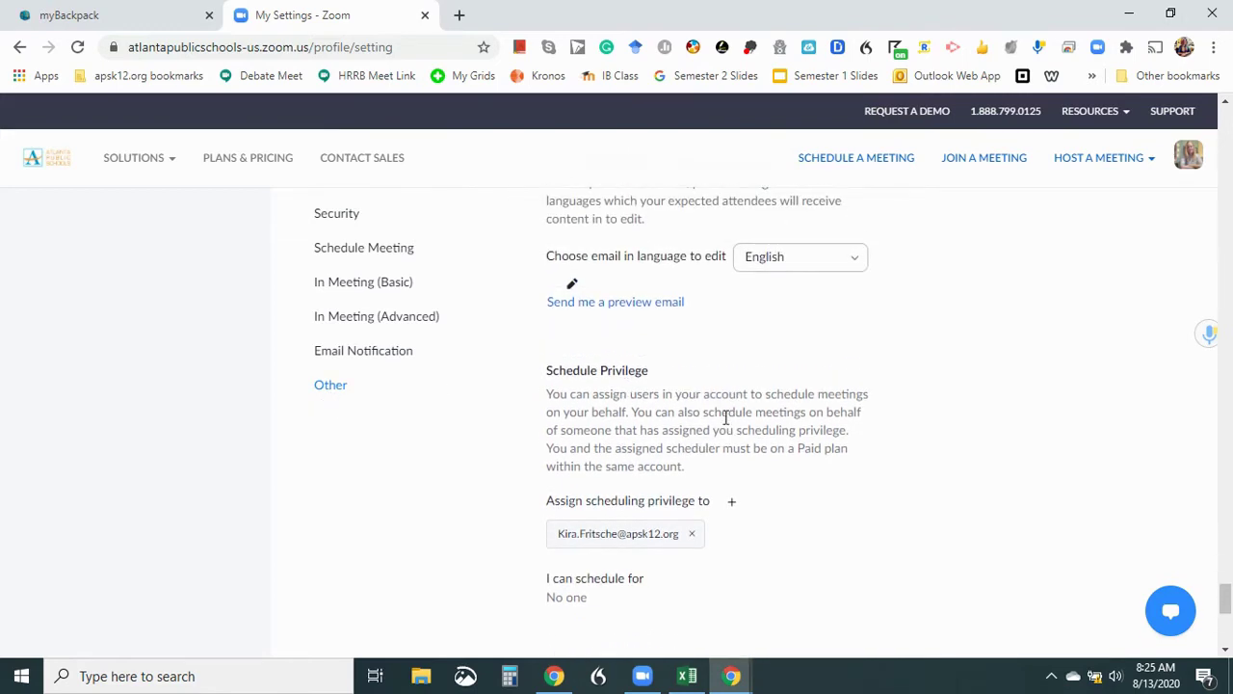
{"action": "scroll", "coordinate": [724, 419], "scroll_direction": "down", "scroll_amount": 1}
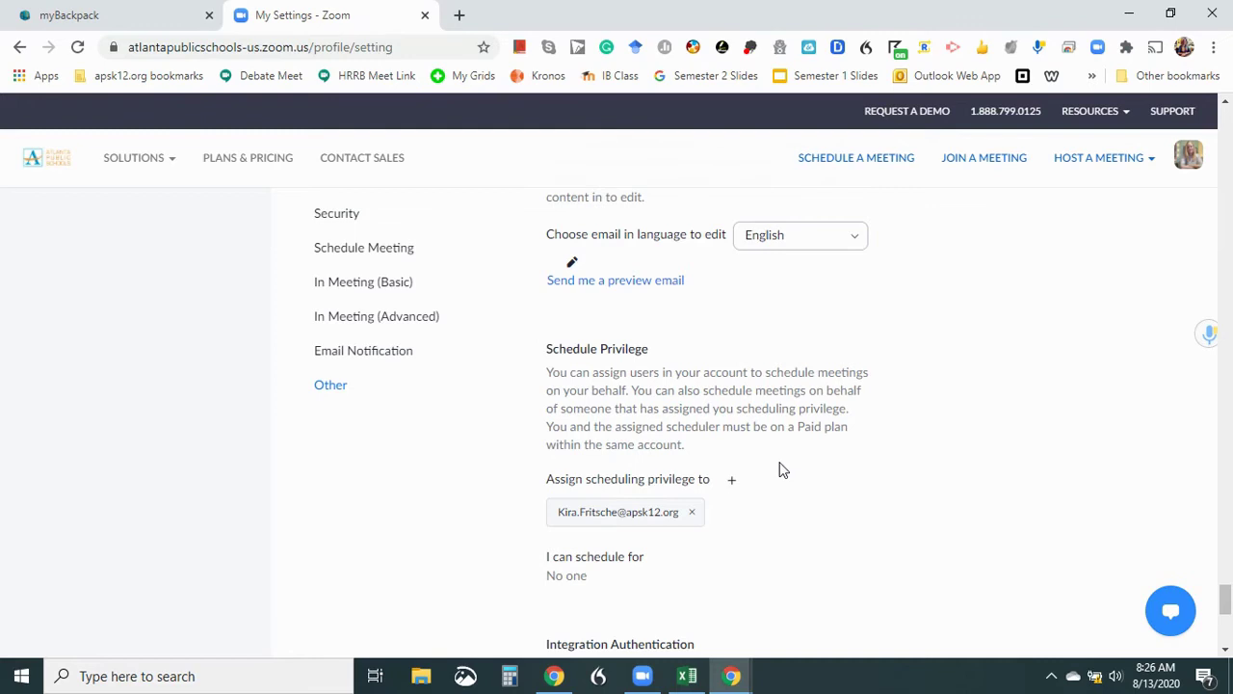
Assign scheduling privilege to a second colleague's email, correcting the surname after the address is rejected.
{"action": "left_click", "coordinate": [732, 480]}
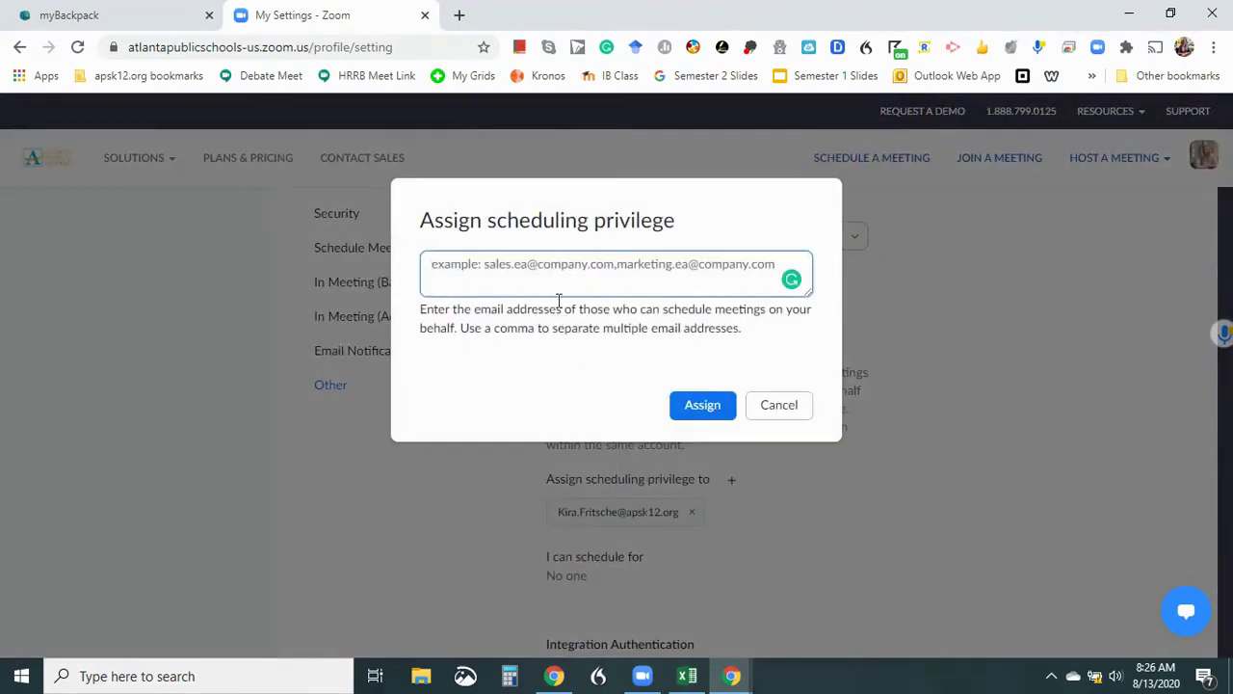
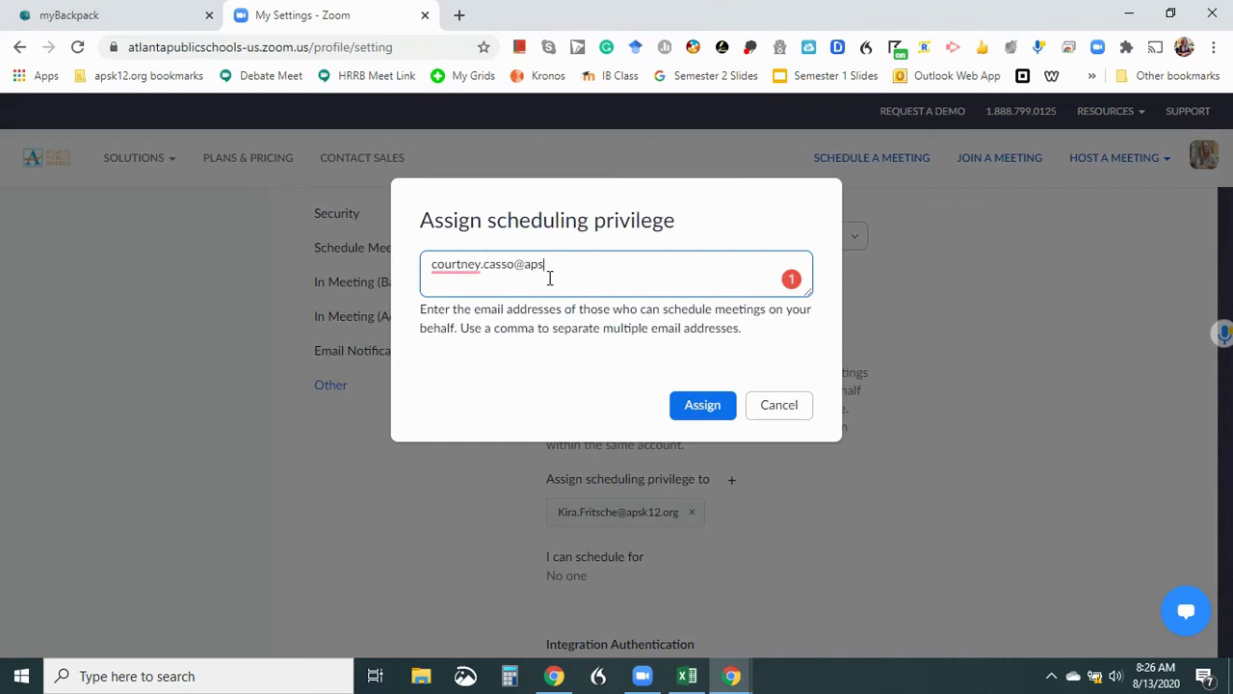
{"action": "left_click", "coordinate": [701, 405]}
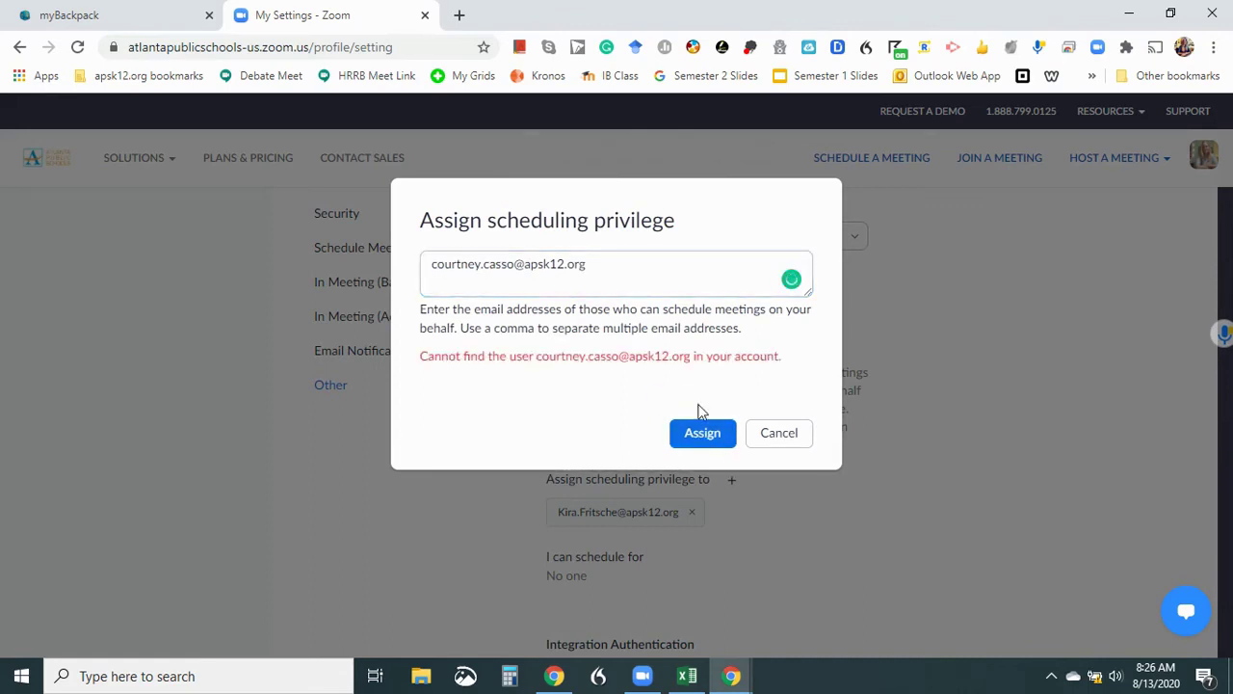
{"action": "left_click", "coordinate": [518, 268]}
{"action": "key", "text": "BackSpace"}
{"action": "key", "text": "BackSpace"}
{"action": "key", "text": "BackSpace"}
{"action": "key", "text": "BackSpace"}
{"action": "key", "text": "BackSpace"}
{"action": "left_click", "coordinate": [703, 433]}
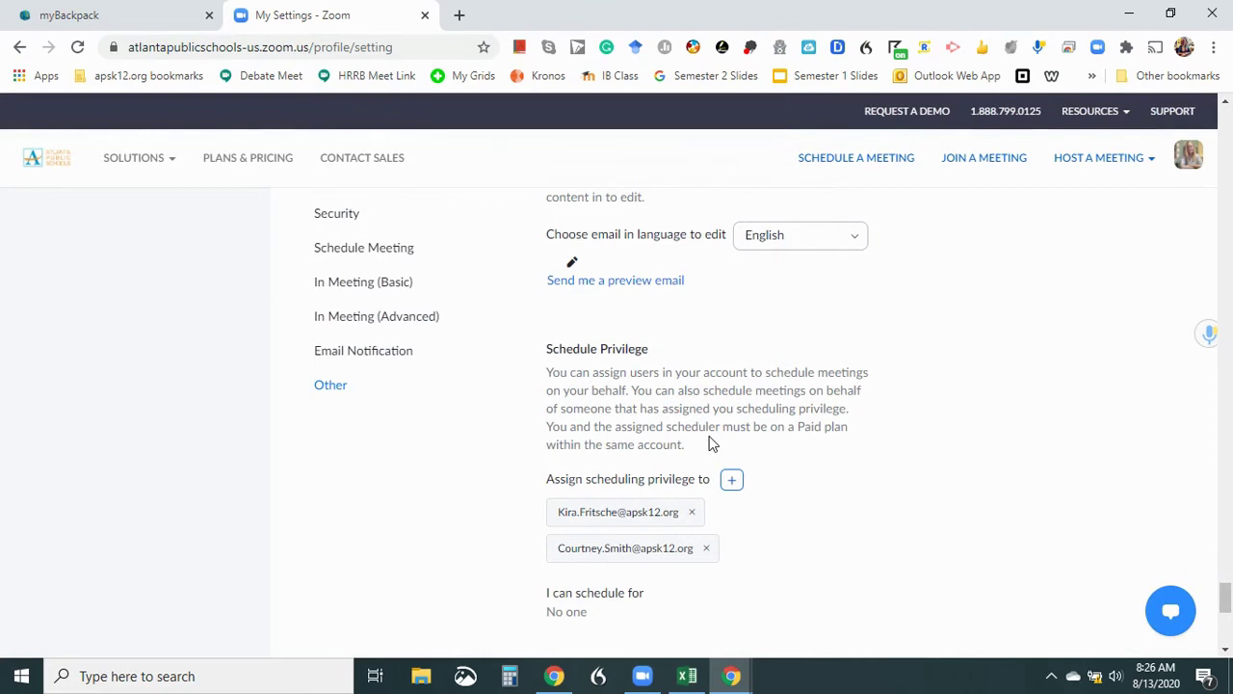
{"action": "scroll", "coordinate": [906, 518], "scroll_direction": "down", "scroll_amount": 3}
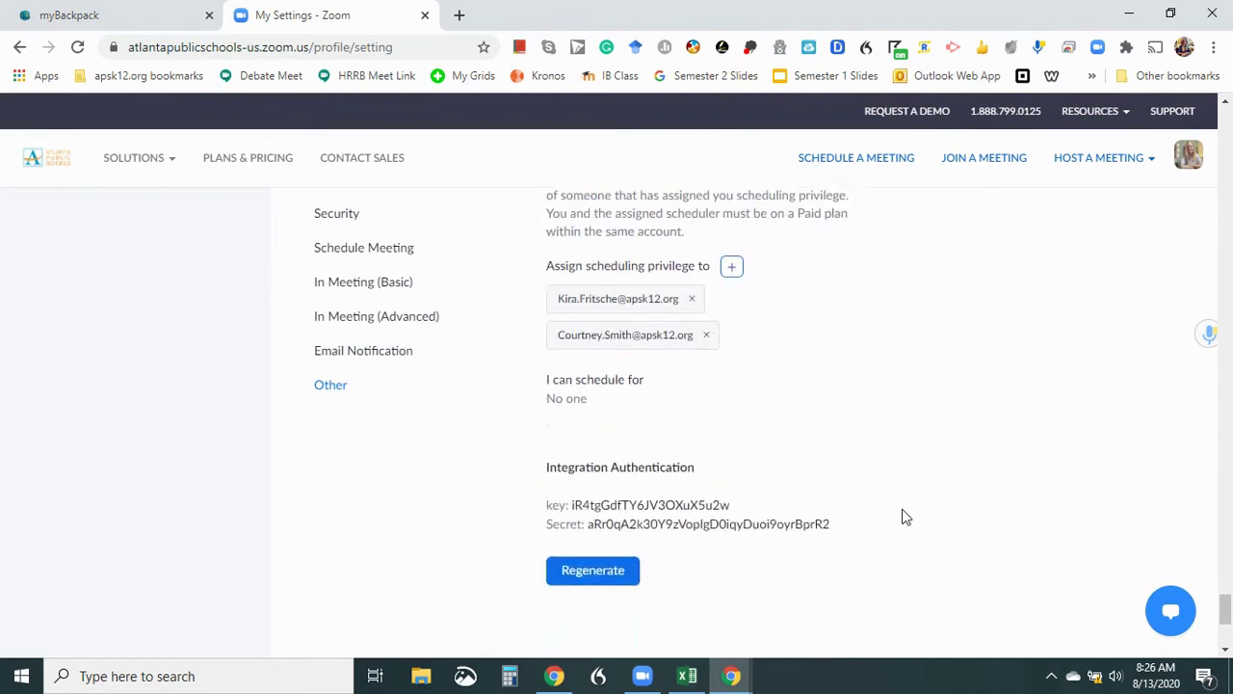
Assign scheduling privilege to a third colleague's email, then scroll back to the top of Settings.
{"action": "scroll", "coordinate": [903, 515], "scroll_direction": "up", "scroll_amount": 1}
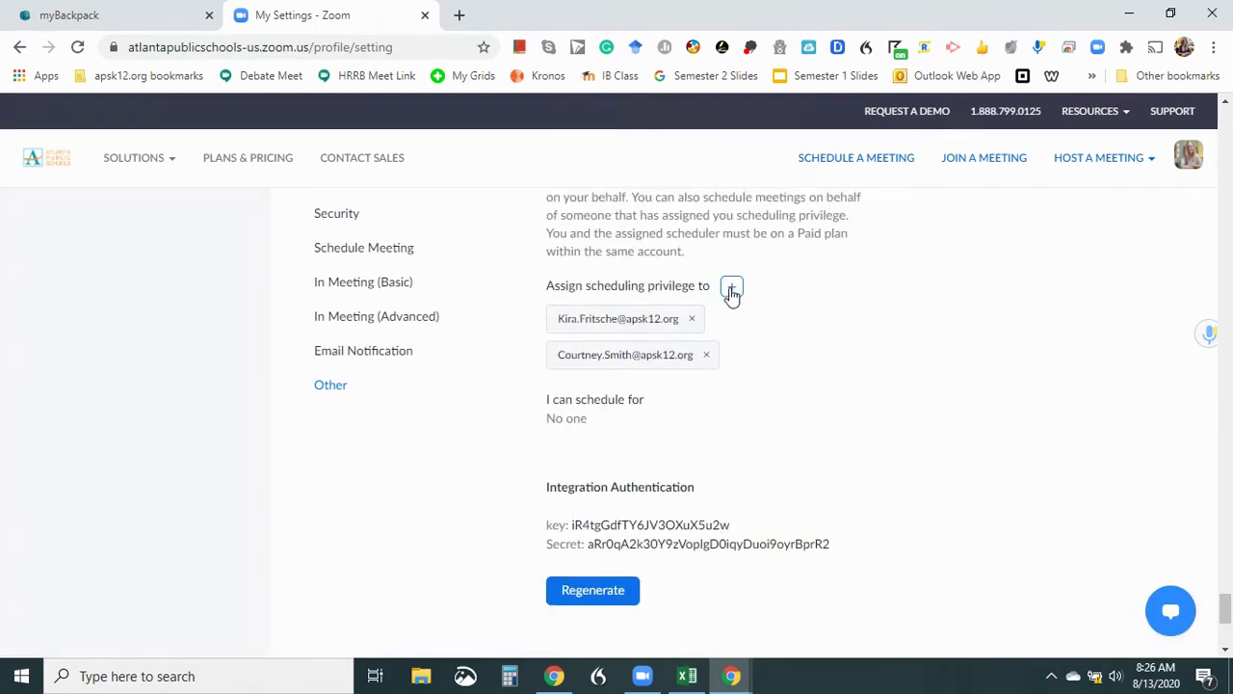
{"action": "left_click", "coordinate": [734, 286]}
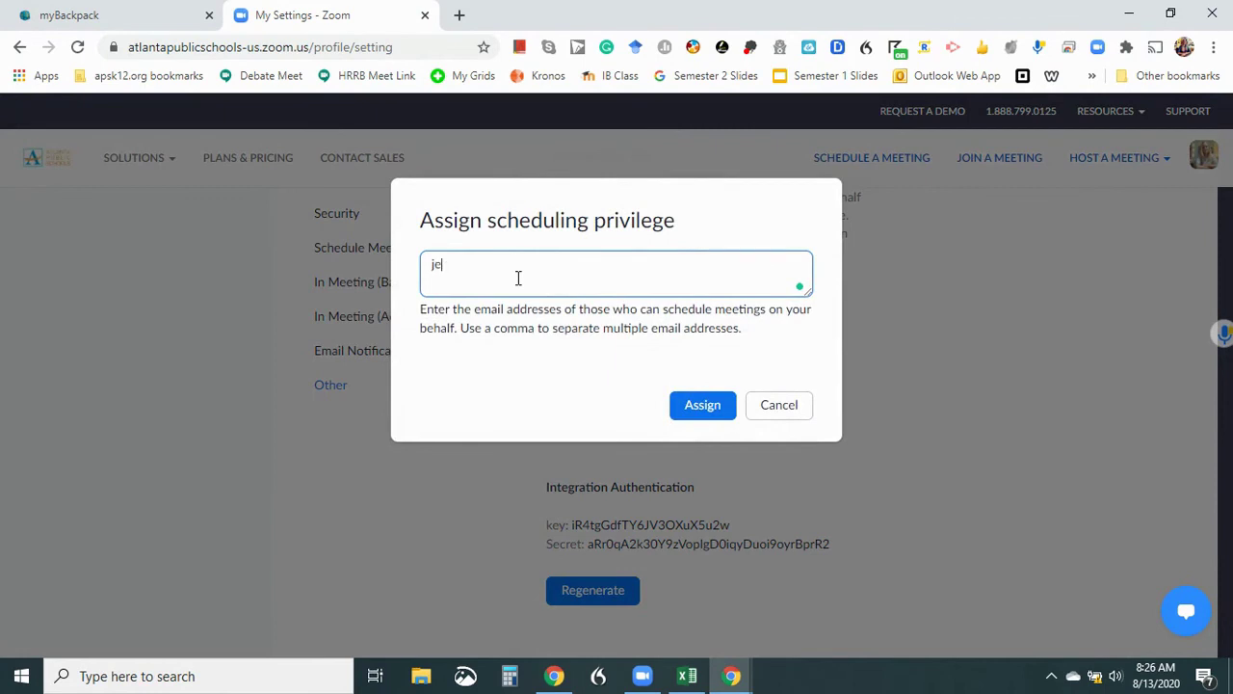
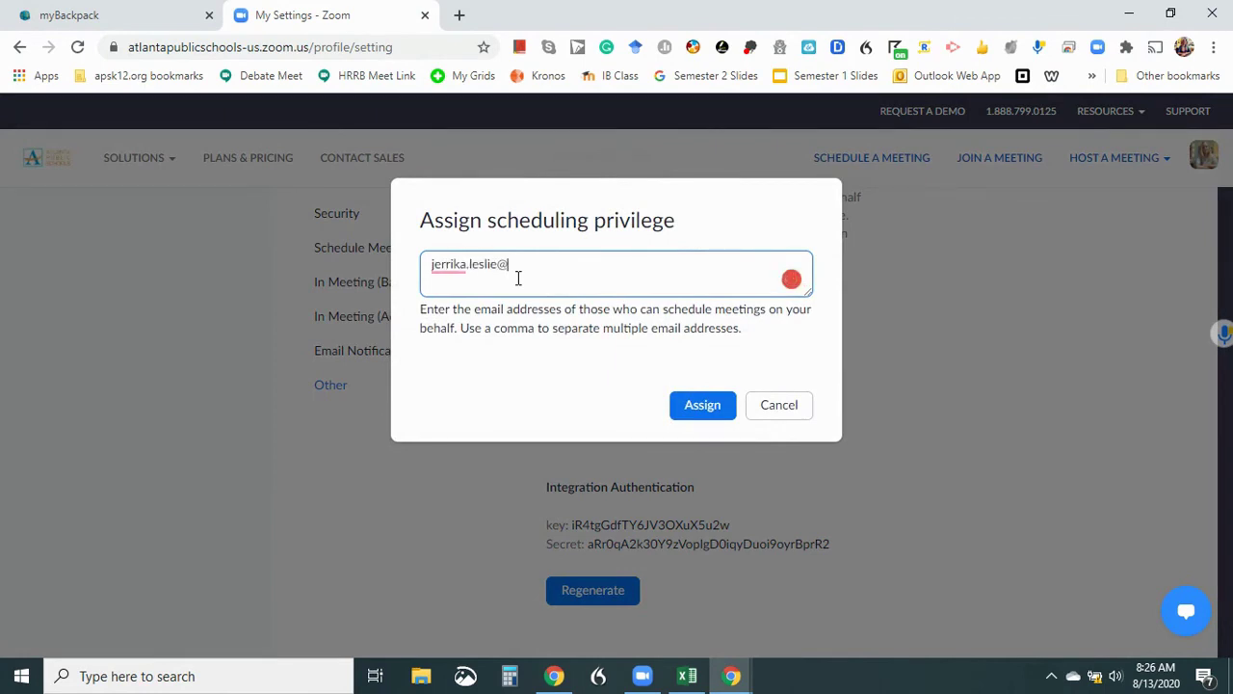
{"action": "left_click", "coordinate": [702, 405]}
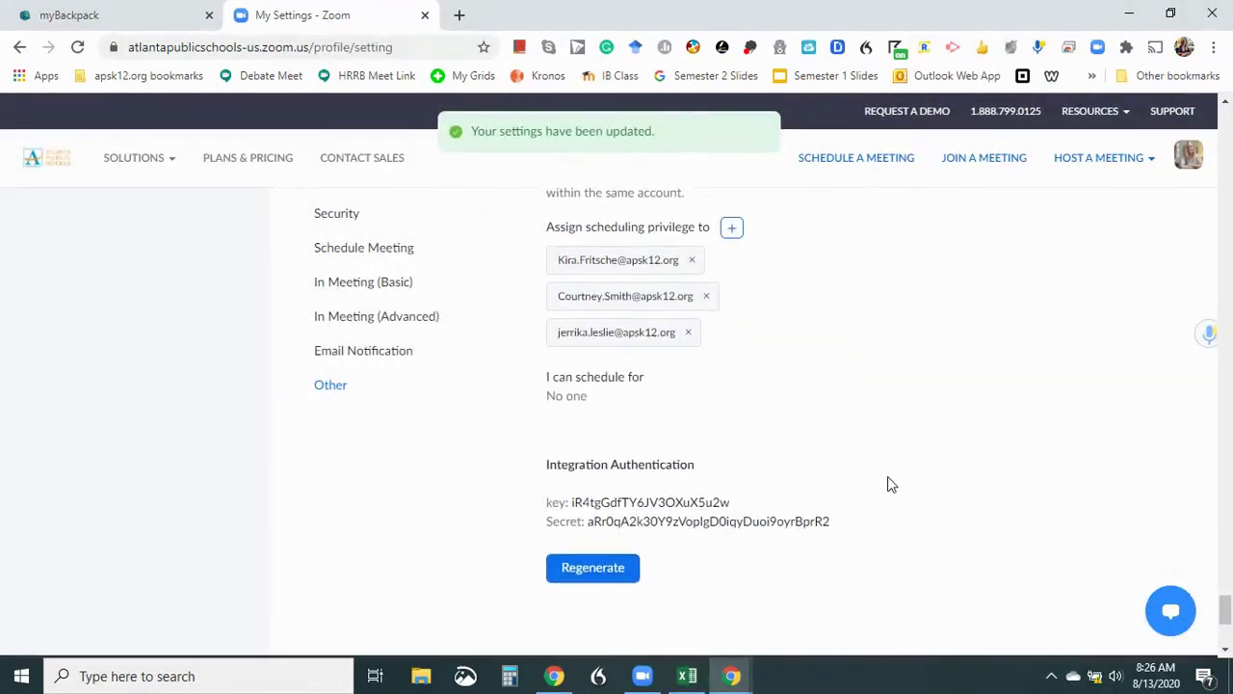
{"action": "scroll", "coordinate": [890, 485], "scroll_direction": "up", "scroll_amount": 15}
{"action": "scroll", "coordinate": [890, 485], "scroll_direction": "up", "scroll_amount": 10}
{"action": "scroll", "coordinate": [891, 485], "scroll_direction": "up", "scroll_amount": 20}
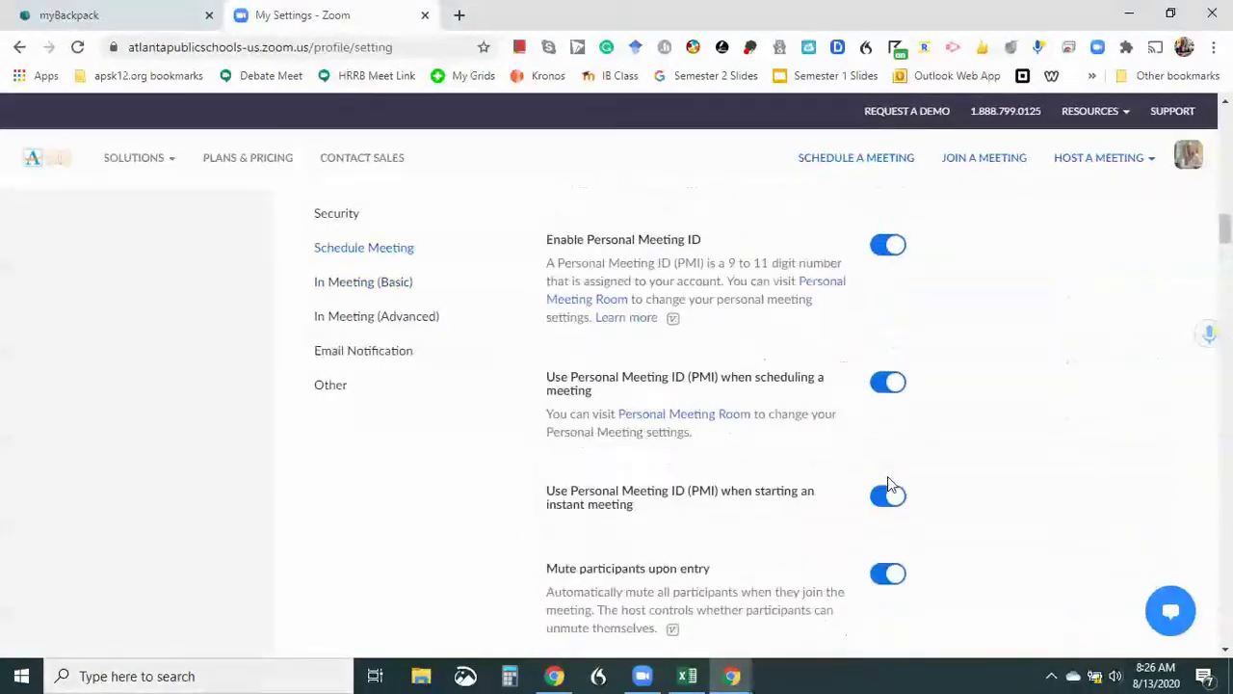